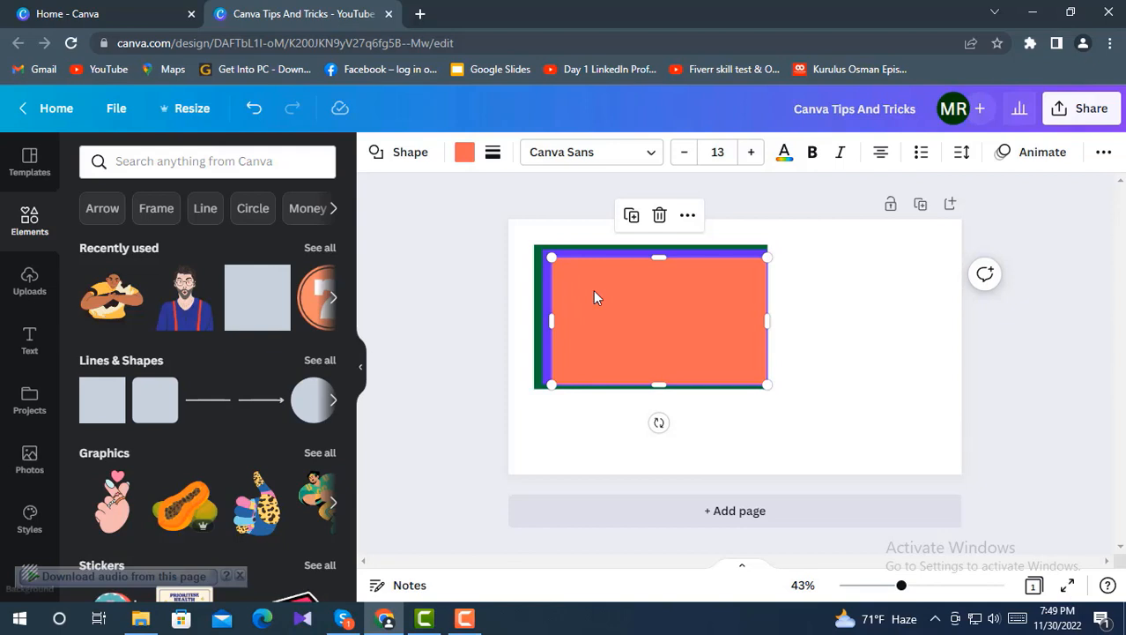
# Step: Select the purple rectangle hidden behind the orange one and change its fill to black
pyautogui.keyDown('ctrl'); pyautogui.click(645, 298); pyautogui.keyUp('ctrl')
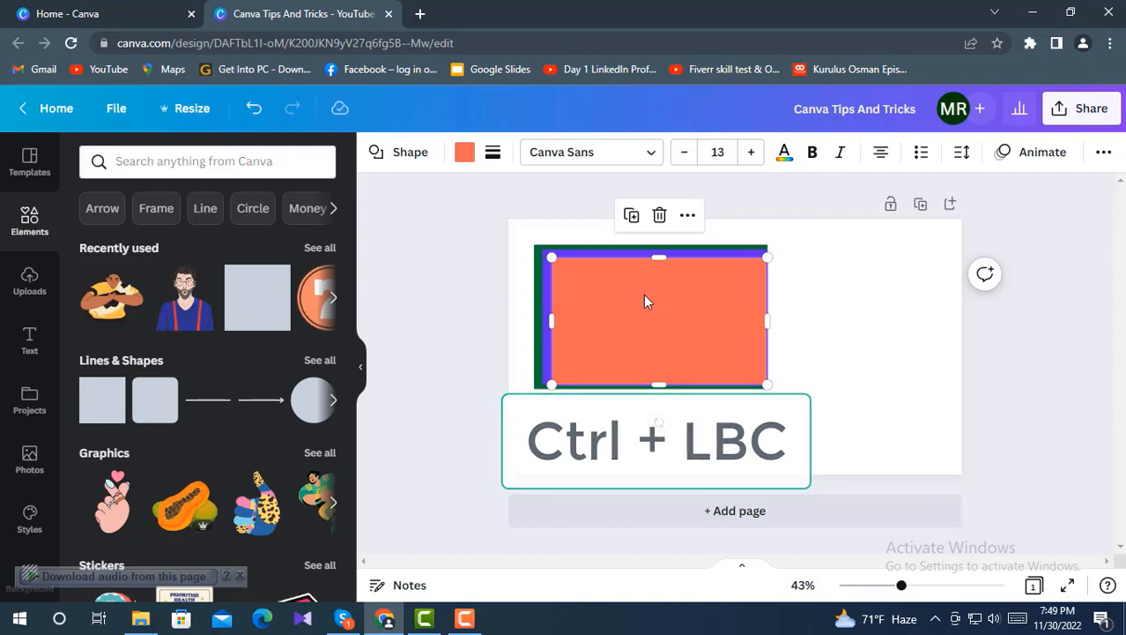
pyautogui.click(643, 293)
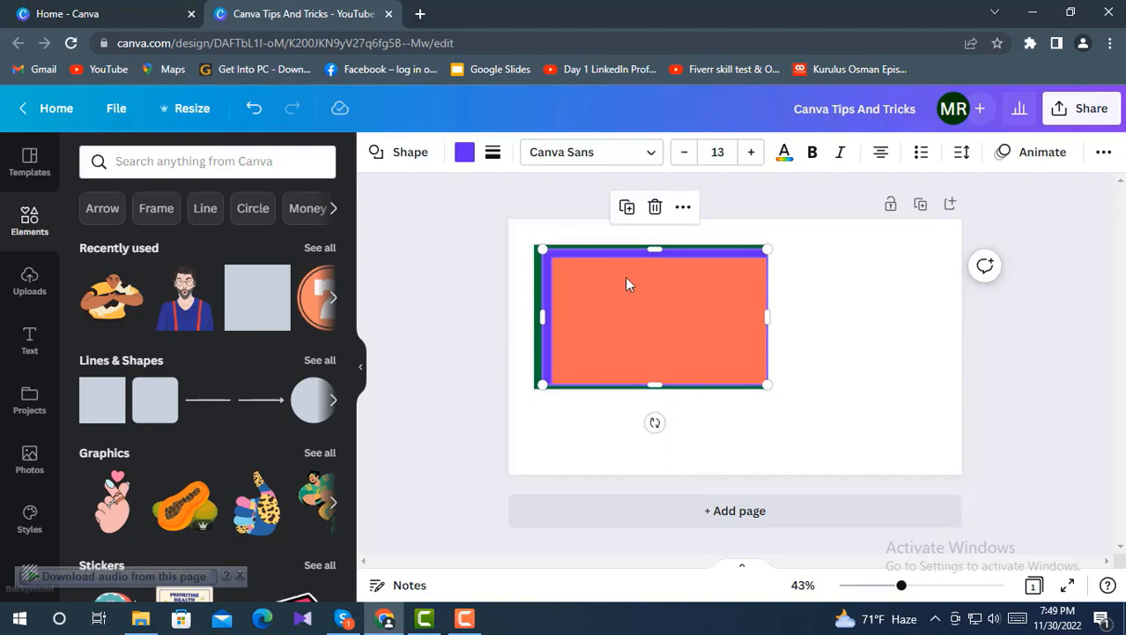
pyautogui.click(464, 152)
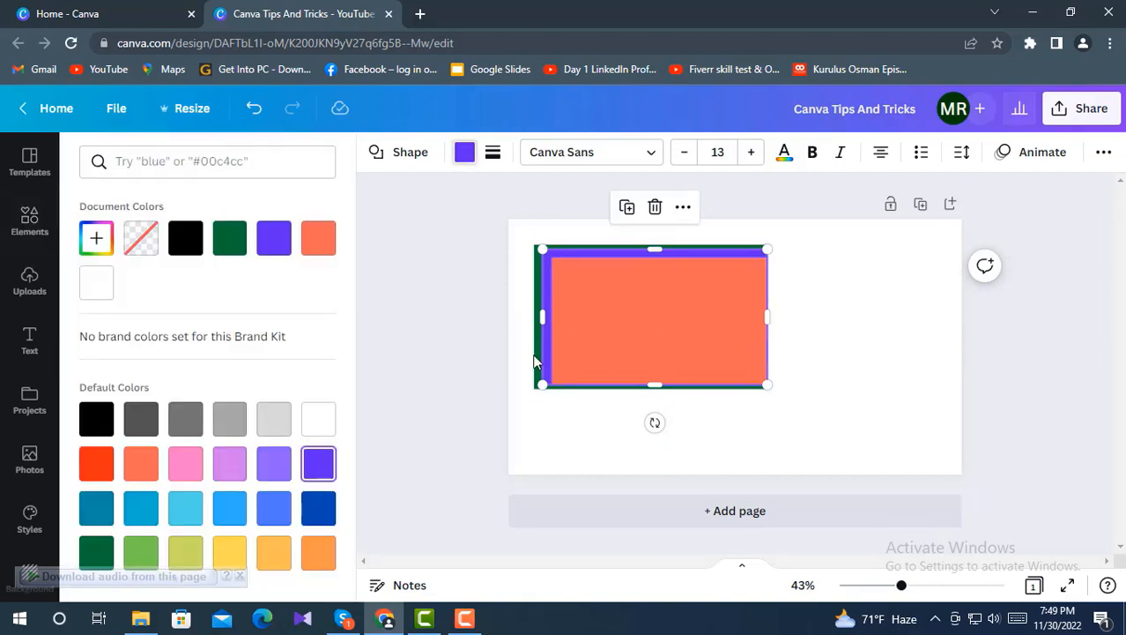
pyautogui.click(96, 418)
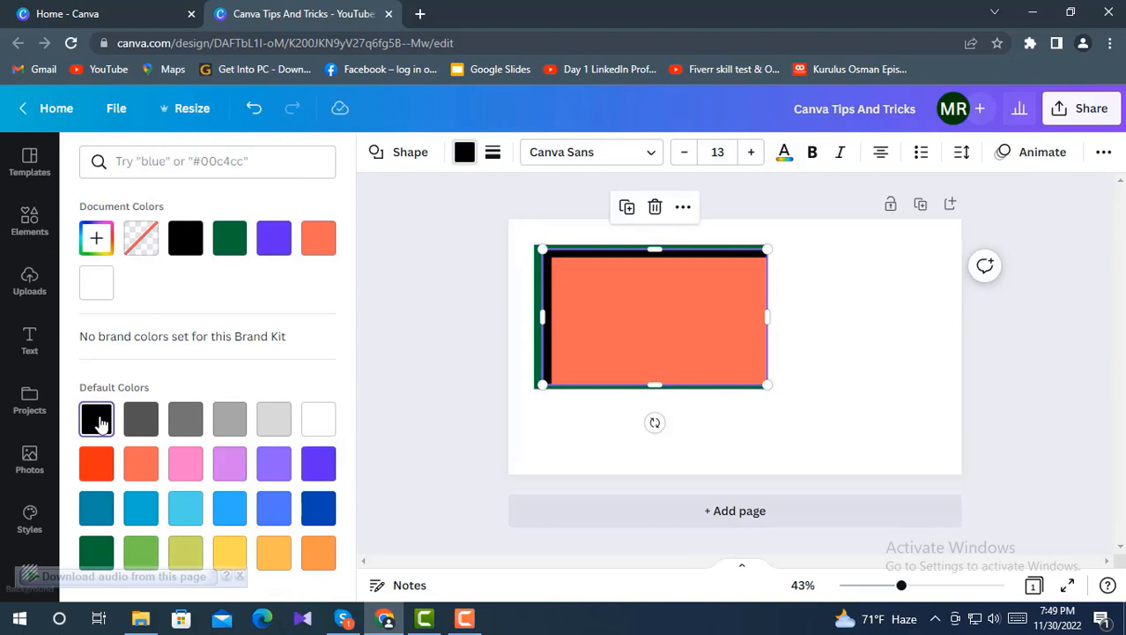
# Step: Select the rearmost green rectangle through the stacked orange and black ones and change its fill to bright red
pyautogui.click(606, 344)
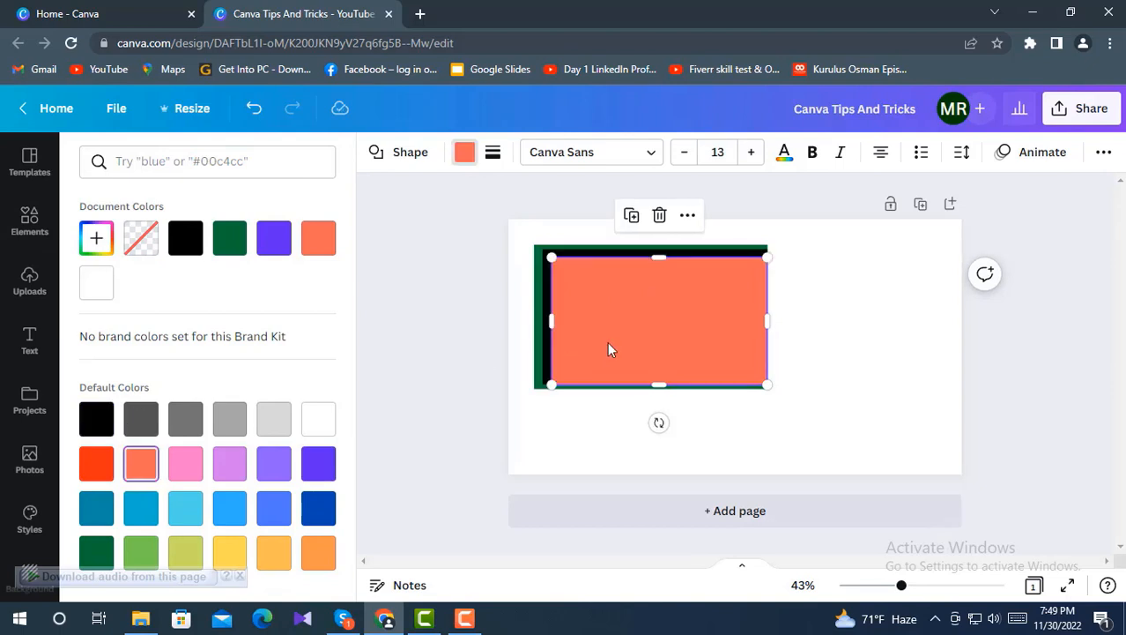
pyautogui.click(600, 324)
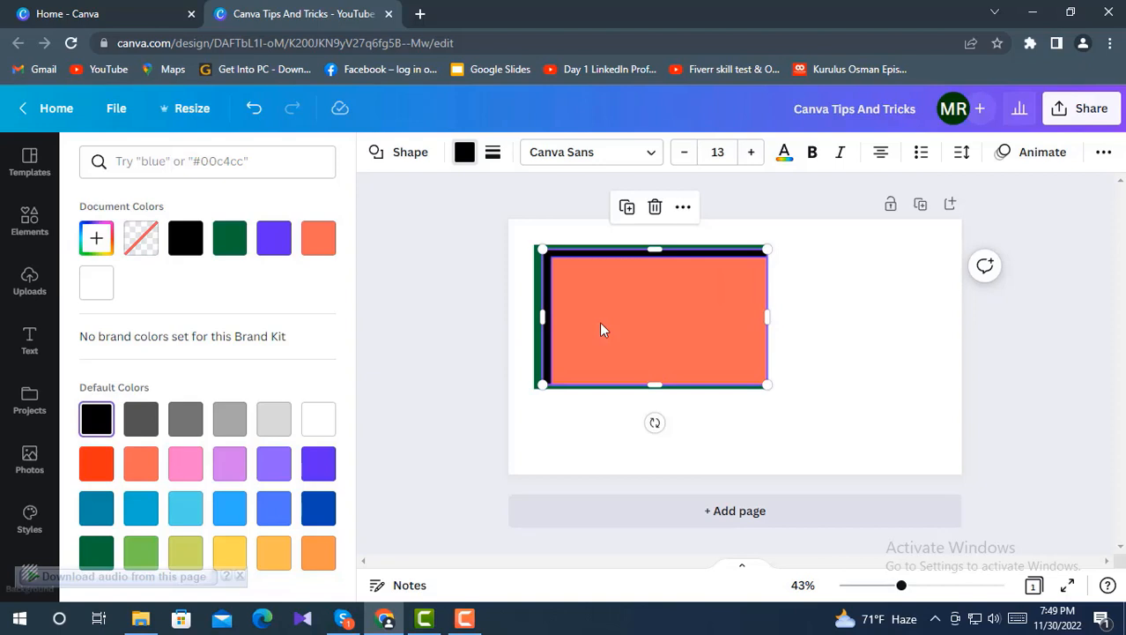
pyautogui.keyDown('ctrl'); pyautogui.click(601, 328); pyautogui.keyUp('ctrl')
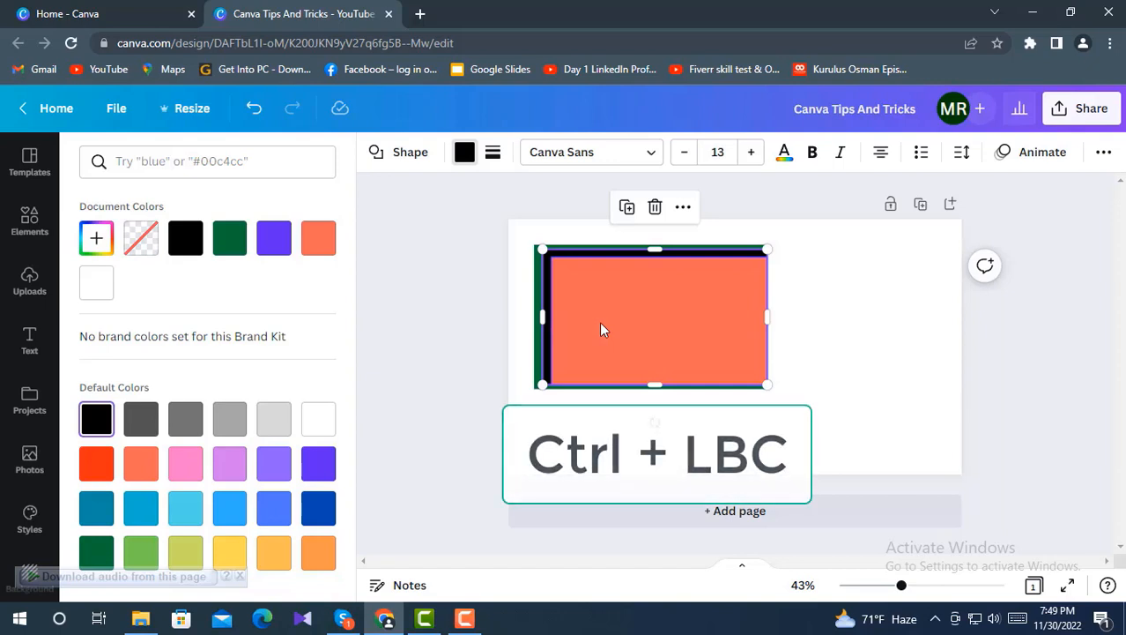
pyautogui.keyDown('ctrl'); pyautogui.click(601, 324); pyautogui.keyUp('ctrl')
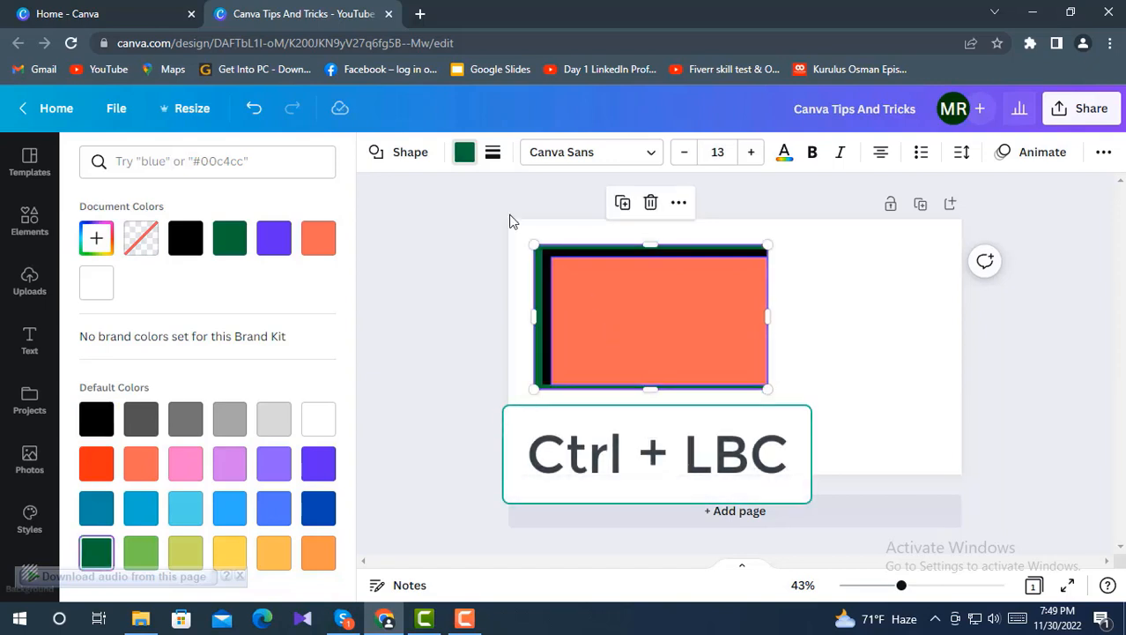
pyautogui.click(465, 156)
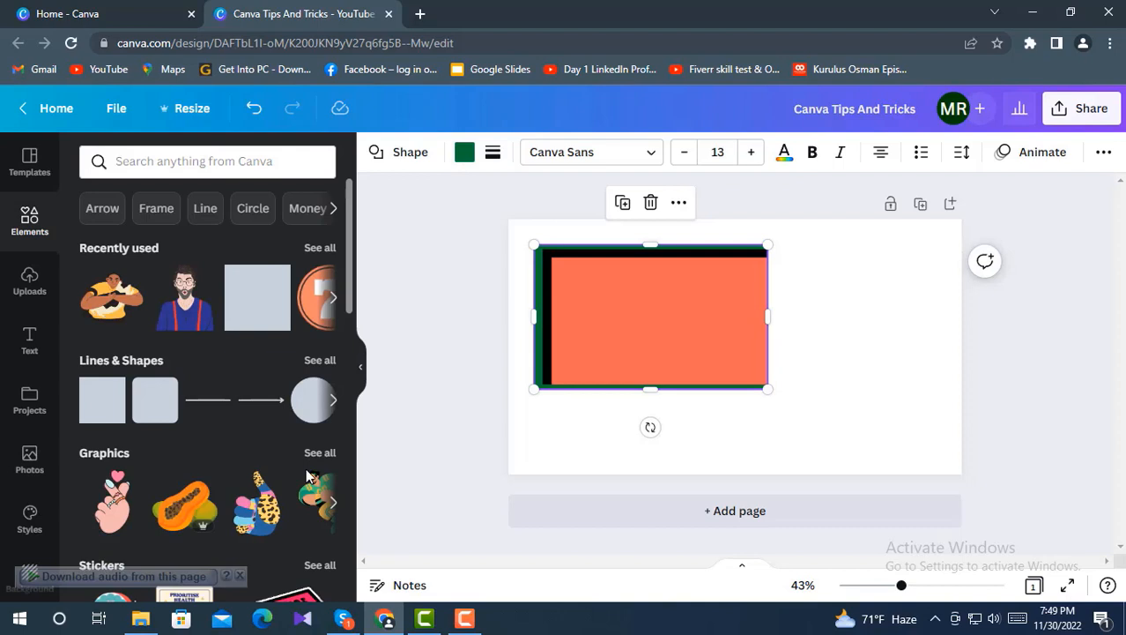
pyautogui.click(466, 156)
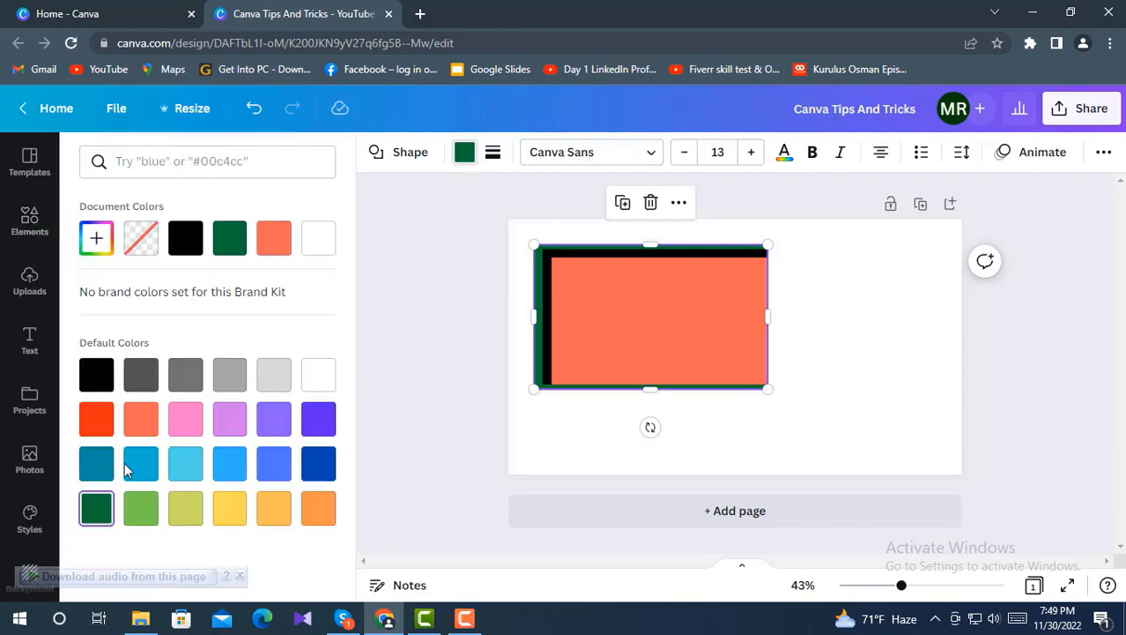
pyautogui.click(92, 422)
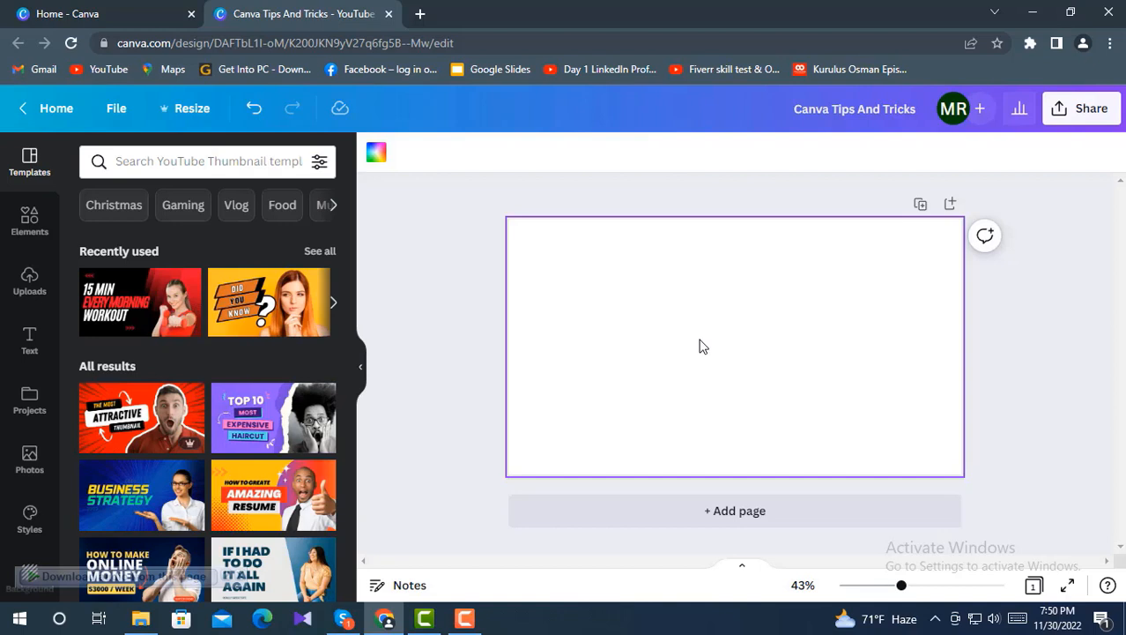
# Step: Insert a rectangle on the blank page and stretch it wider on both sides and taller at its upper edge
pyautogui.press('r')
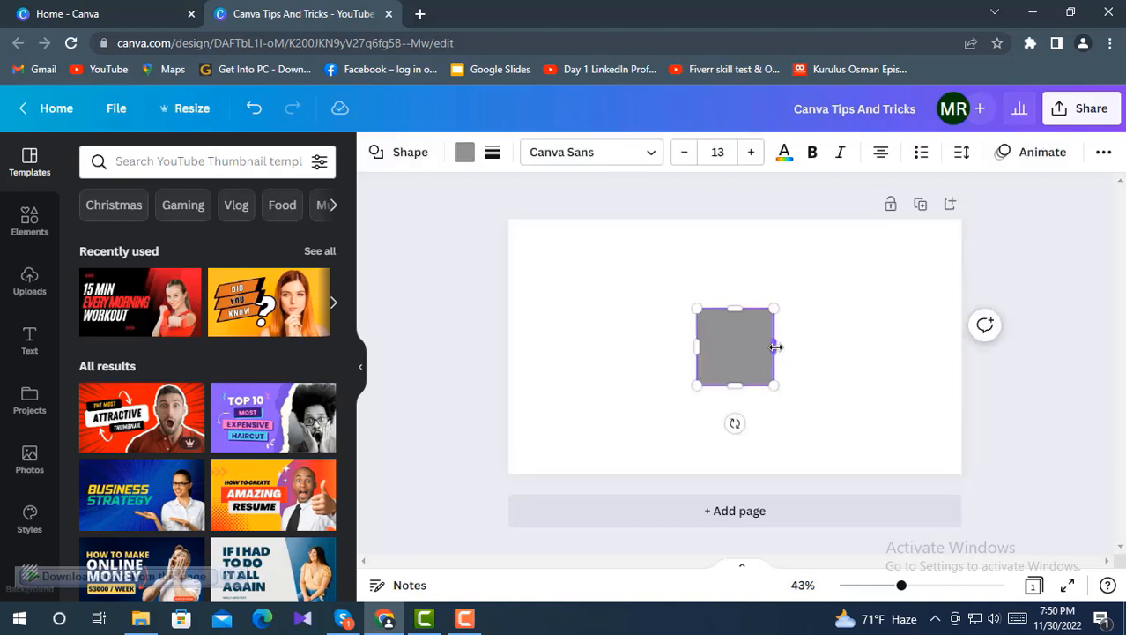
pyautogui.moveTo(775, 346); pyautogui.dragTo(923, 345)
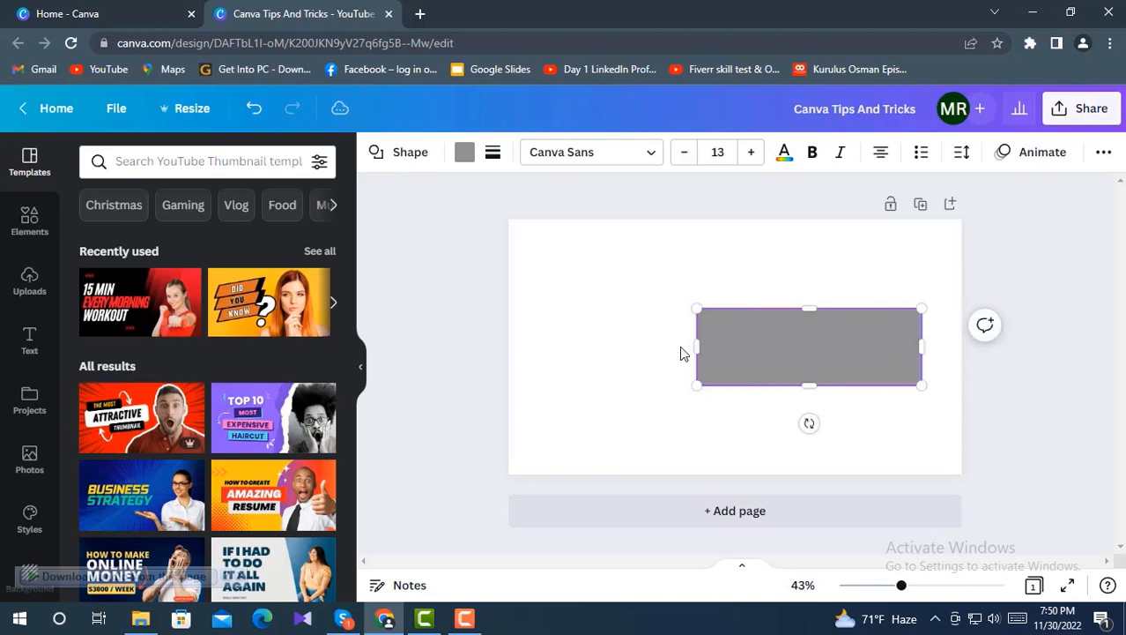
pyautogui.moveTo(699, 346); pyautogui.dragTo(612, 345)
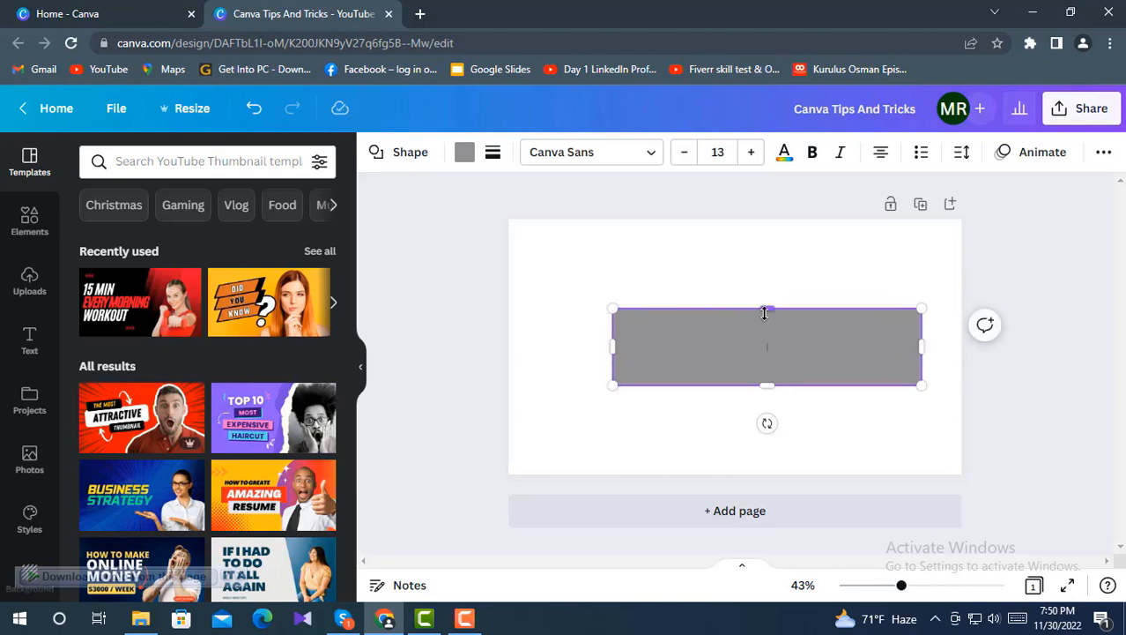
pyautogui.moveTo(766, 309); pyautogui.dragTo(760, 257)
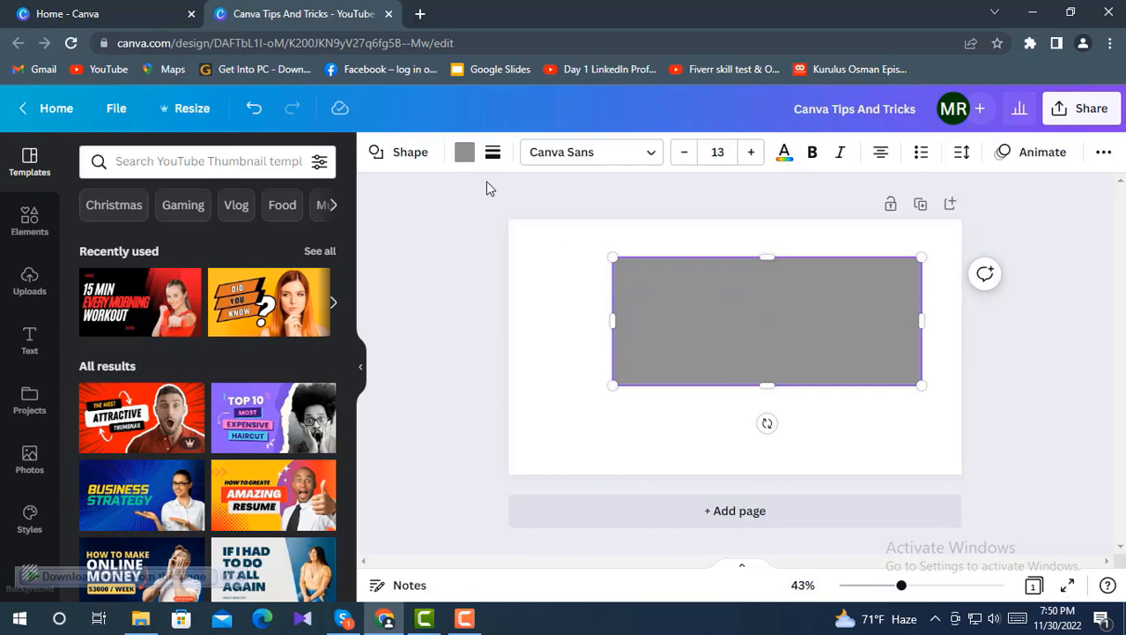
# Step: Fill the large grey rectangle with dark green
pyautogui.click(464, 154)
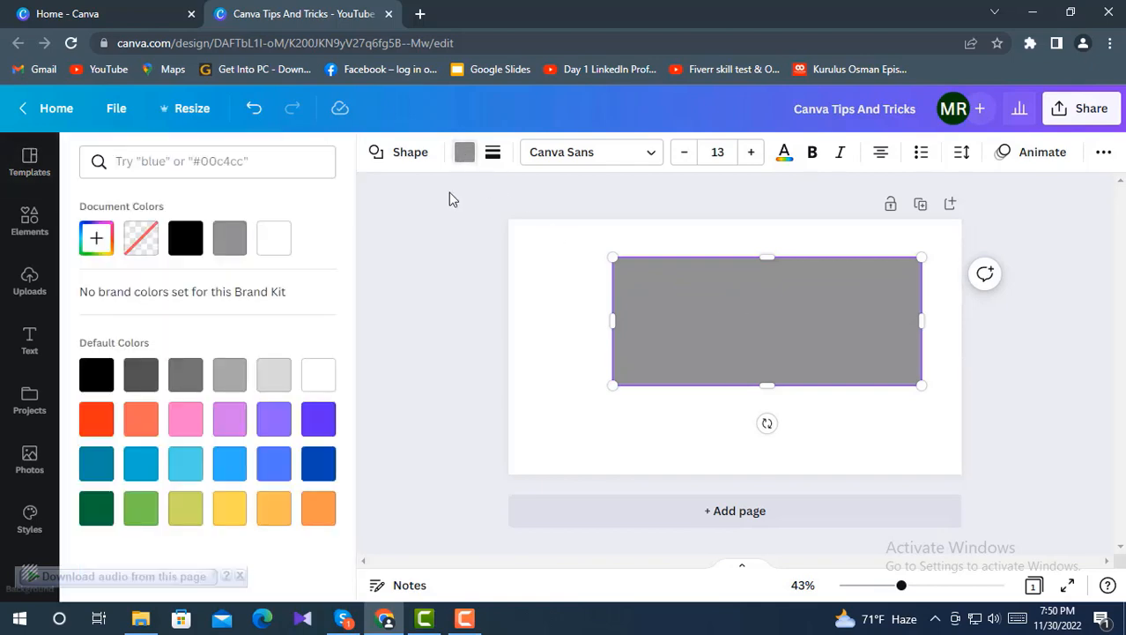
pyautogui.click(92, 510)
pyautogui.click(725, 314)
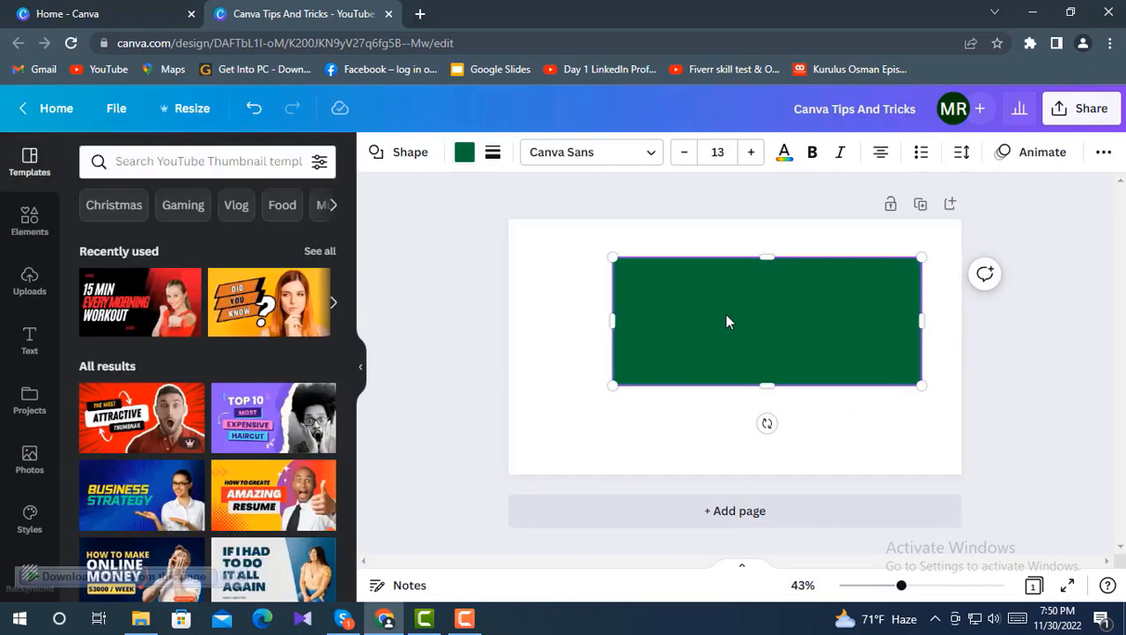
# Step: Add a circle over the green rectangle and fill it with bright red
pyautogui.click(825, 411)
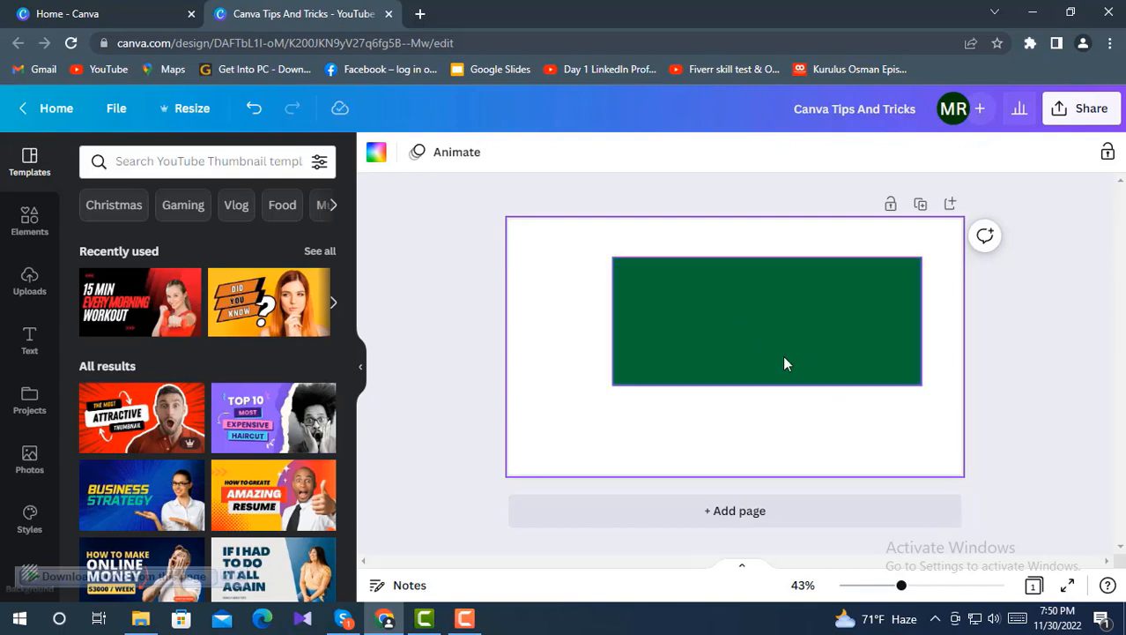
pyautogui.press('r')
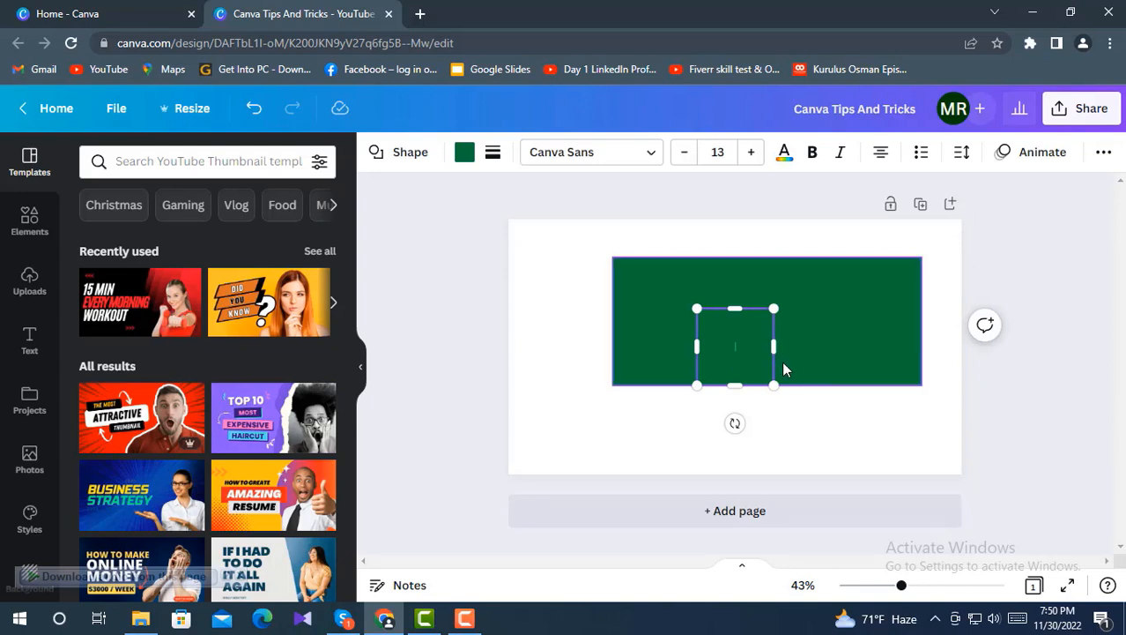
pyautogui.click(464, 155)
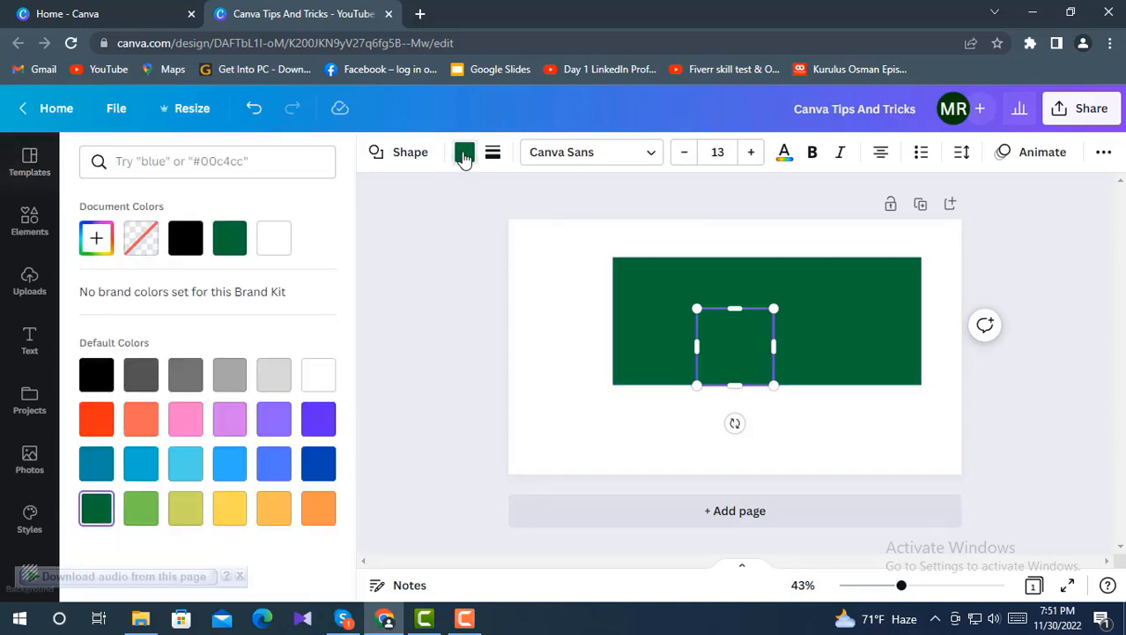
pyautogui.click(95, 417)
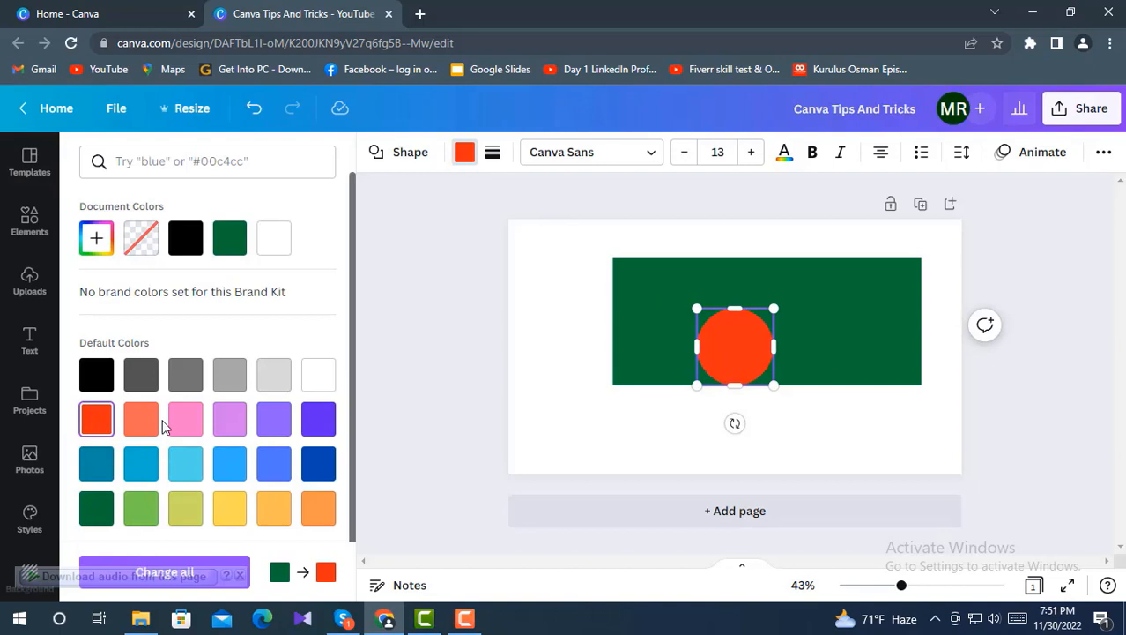
pyautogui.click(853, 432)
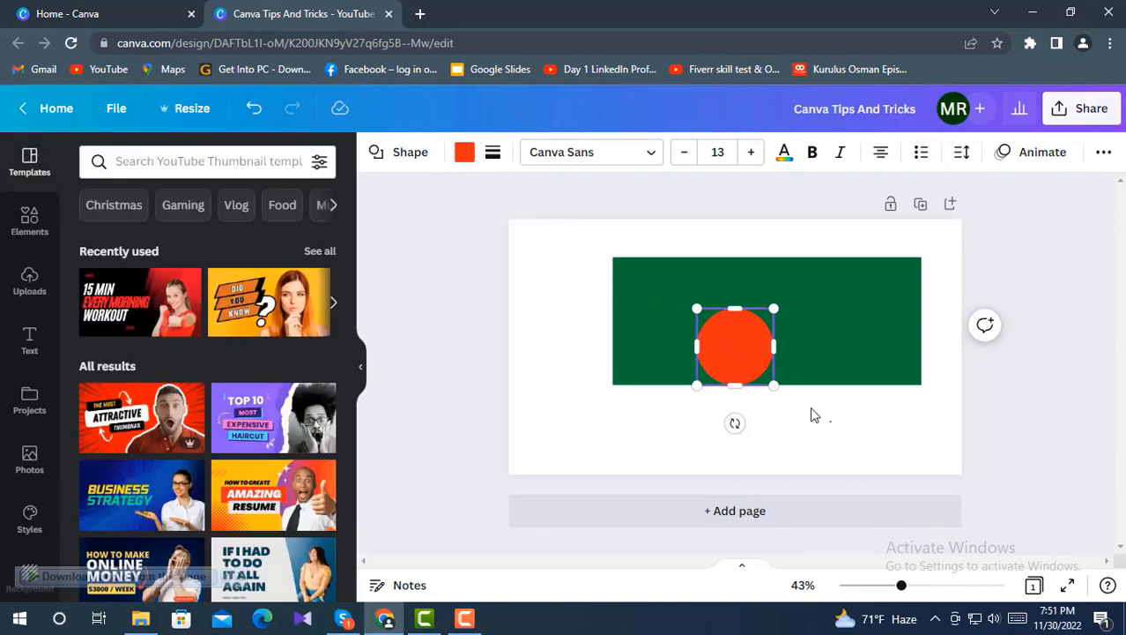
# Step: Enlarge the red circle slightly and centre it on the green rectangle
pyautogui.moveTo(737, 346); pyautogui.dragTo(765, 323)
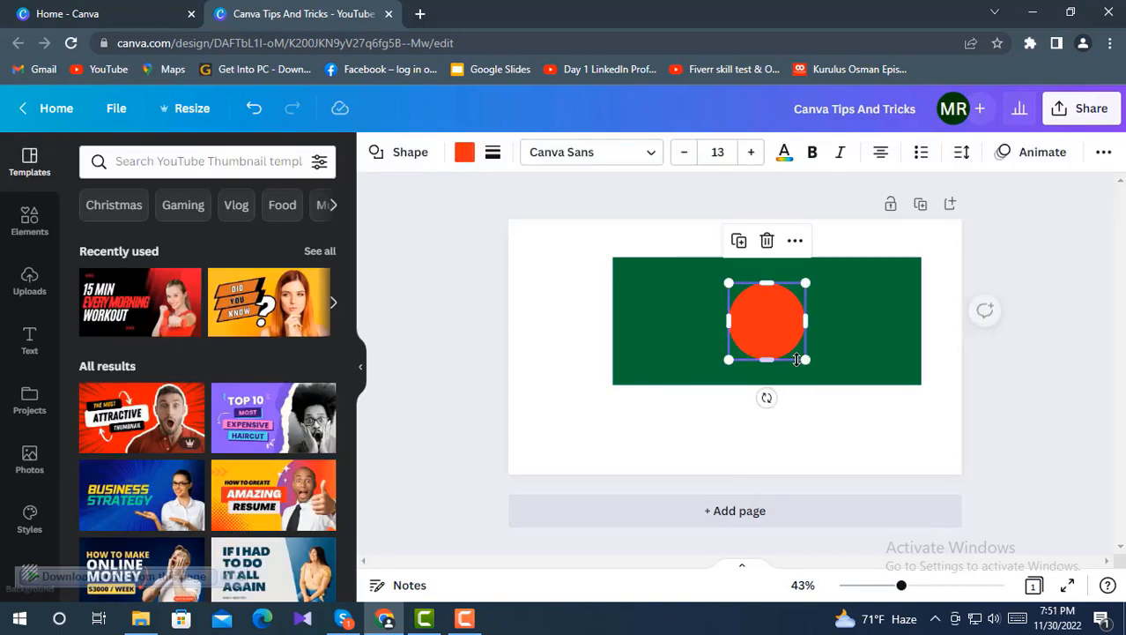
pyautogui.moveTo(805, 360); pyautogui.dragTo(825, 372)
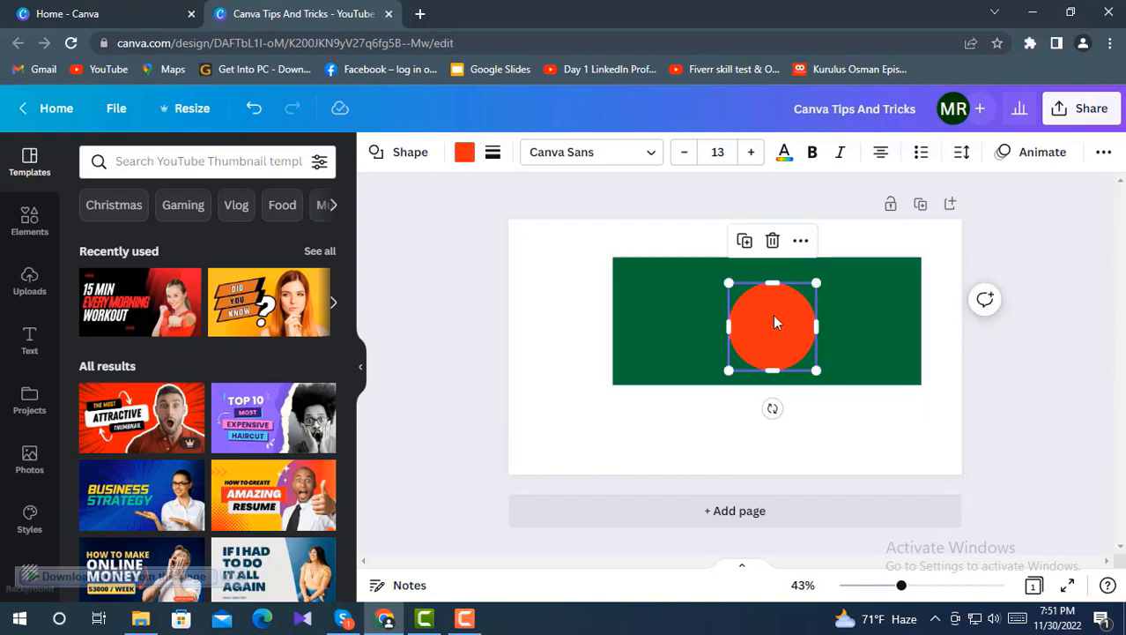
pyautogui.moveTo(770, 312); pyautogui.dragTo(765, 306)
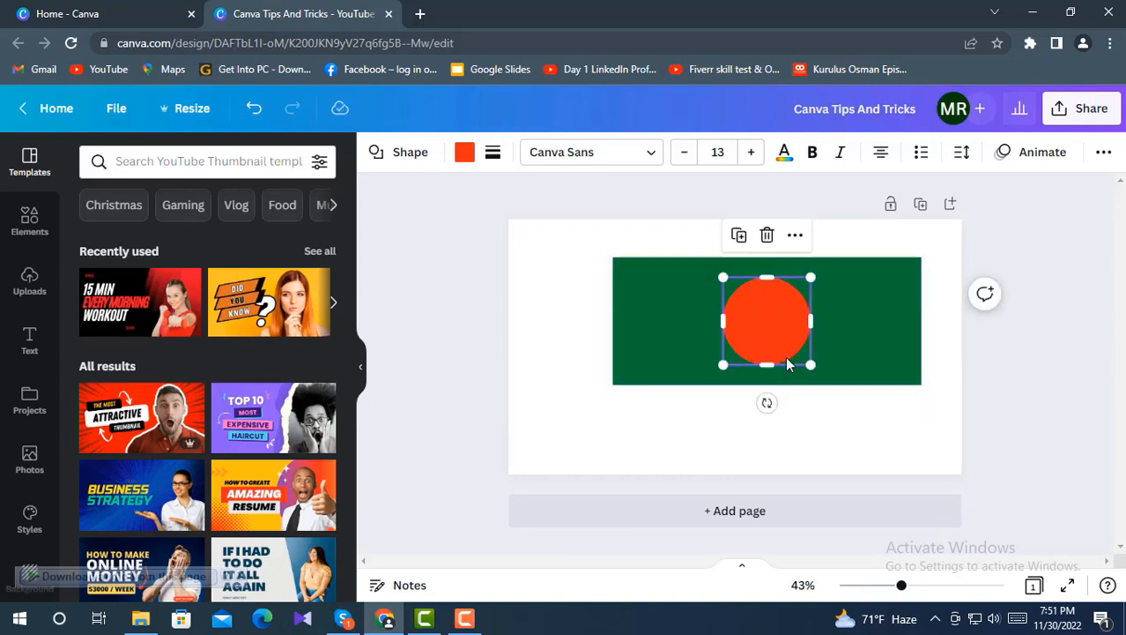
pyautogui.click(699, 410)
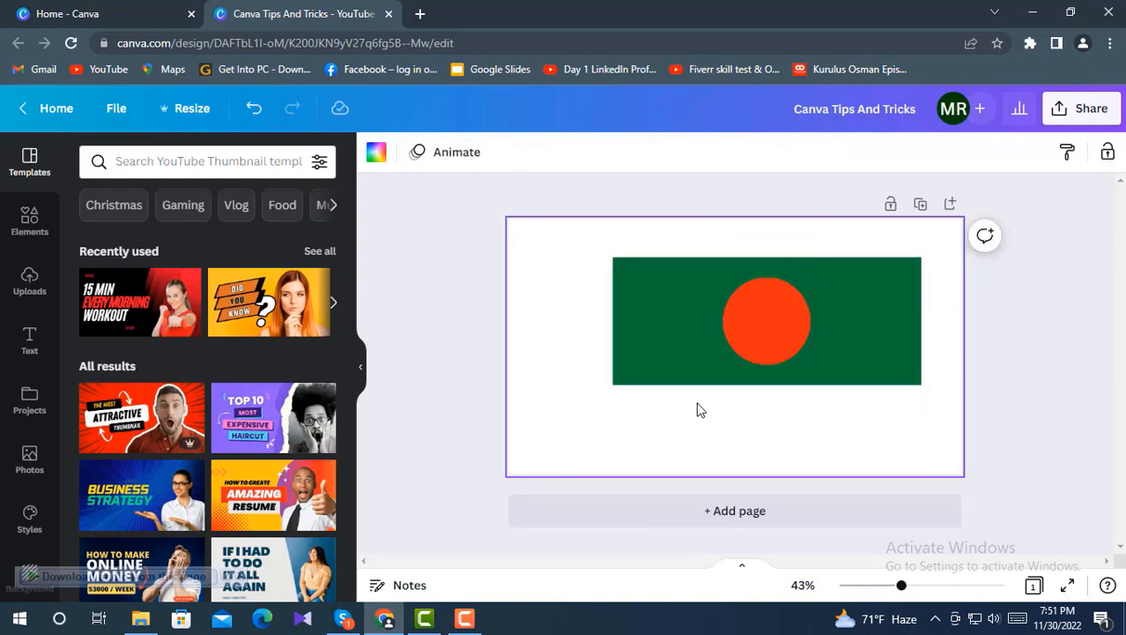
# Step: Add a vertical black line along the green rectangle's left edge as a flagpole and increase its line weight
pyautogui.press('l')
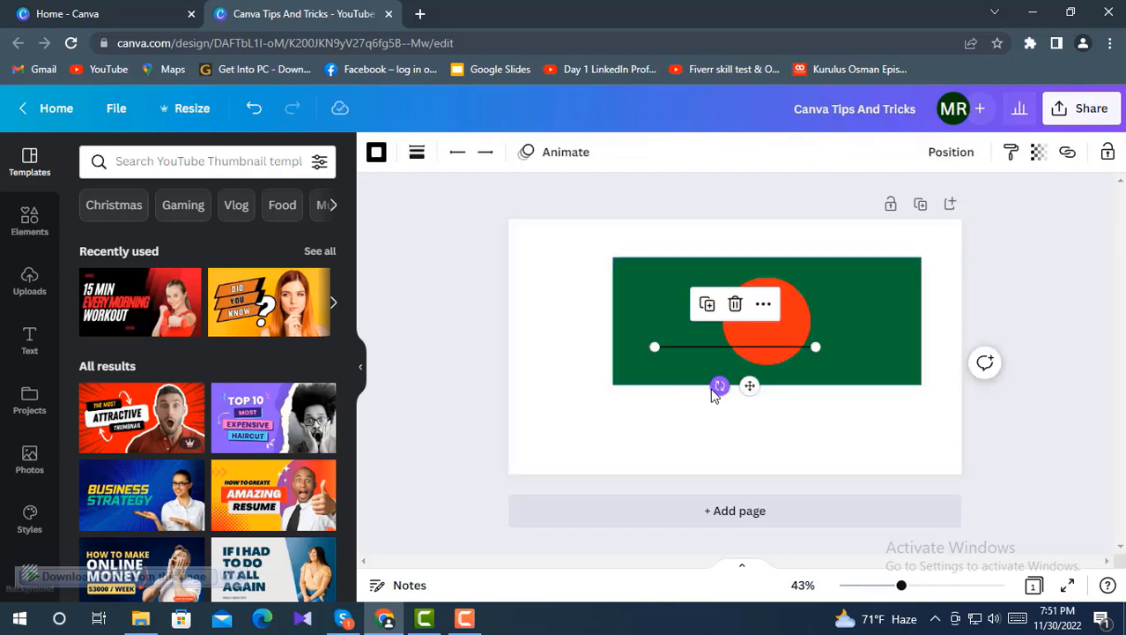
pyautogui.moveTo(719, 385); pyautogui.dragTo(624, 325)
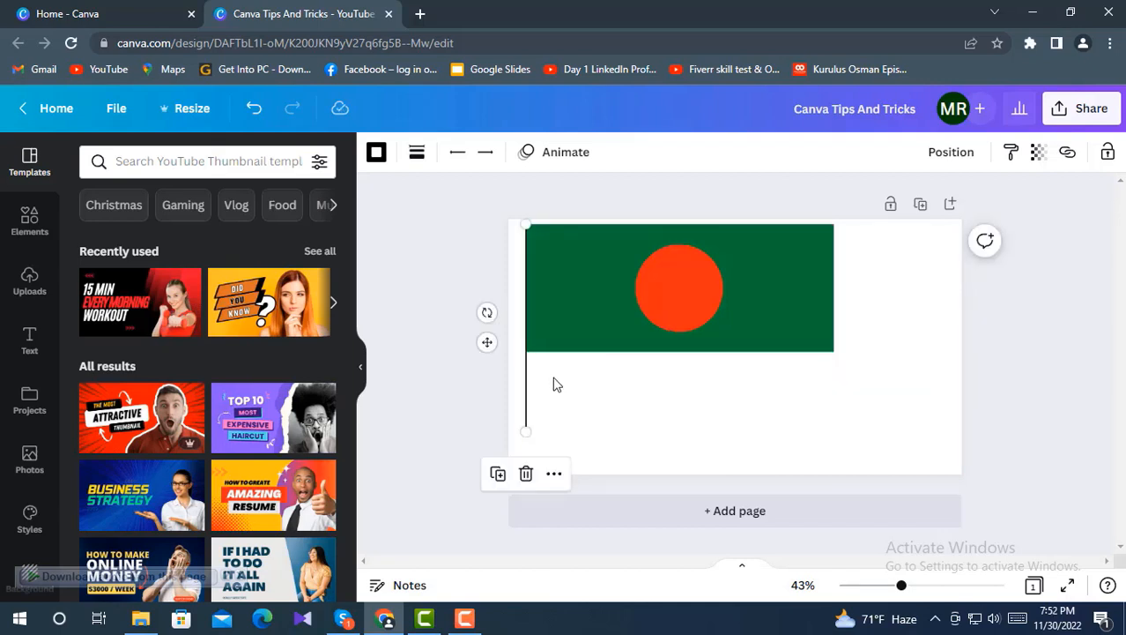
pyautogui.click(416, 156)
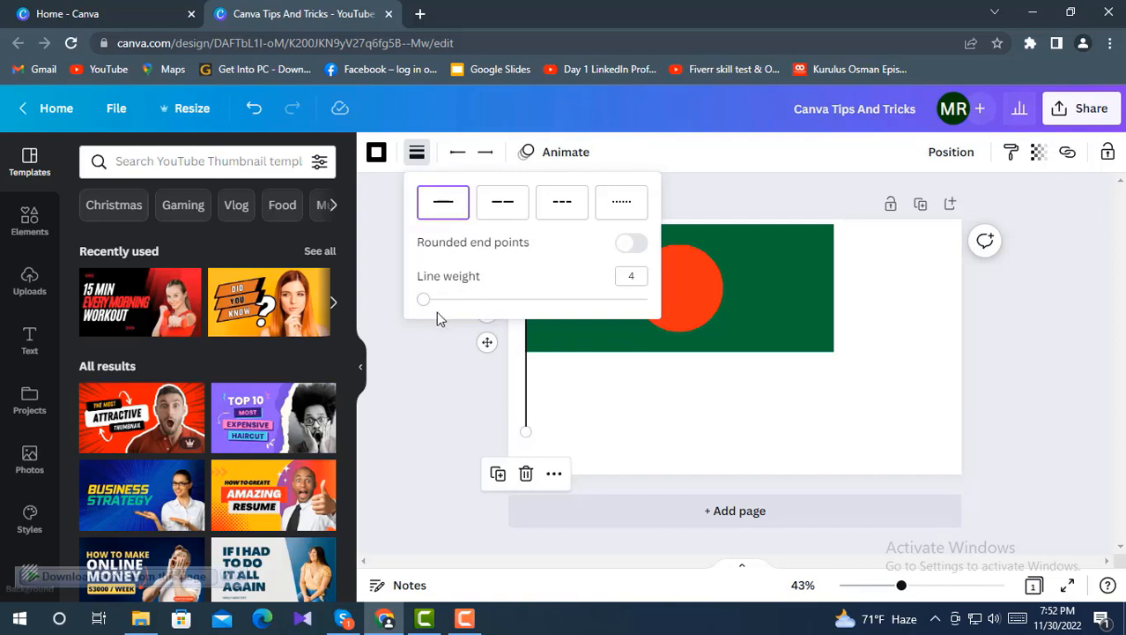
pyautogui.moveTo(423, 300); pyautogui.dragTo(485, 301)
pyautogui.click(711, 445)
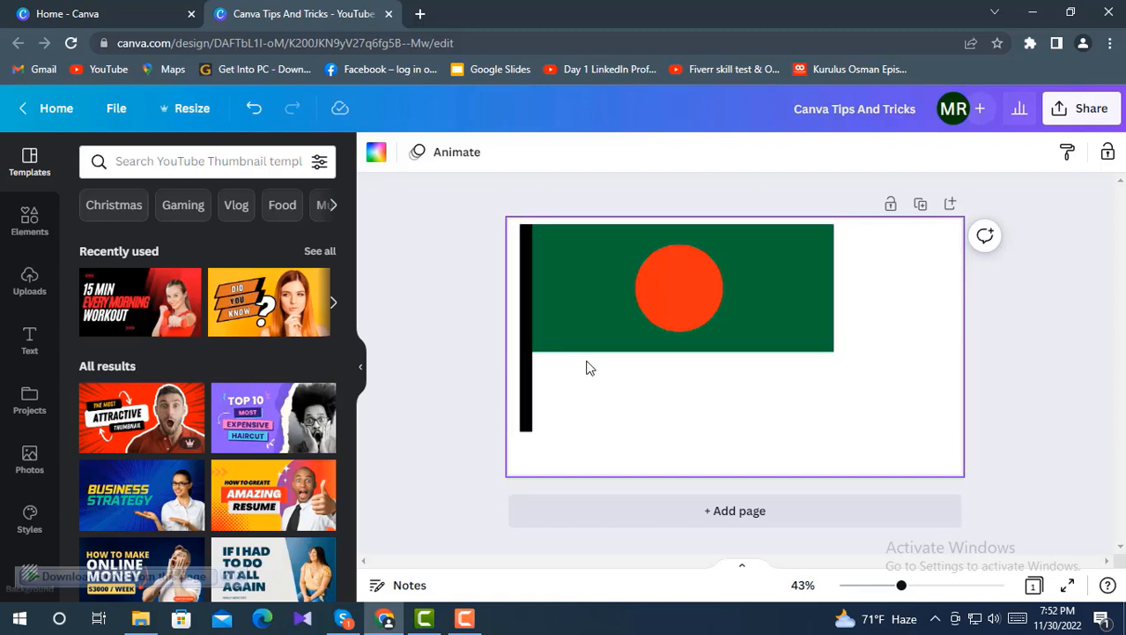
# Step: Add a text box below the flag and replace its placeholder with "National Flag of Bangladesh"
pyautogui.press('t')
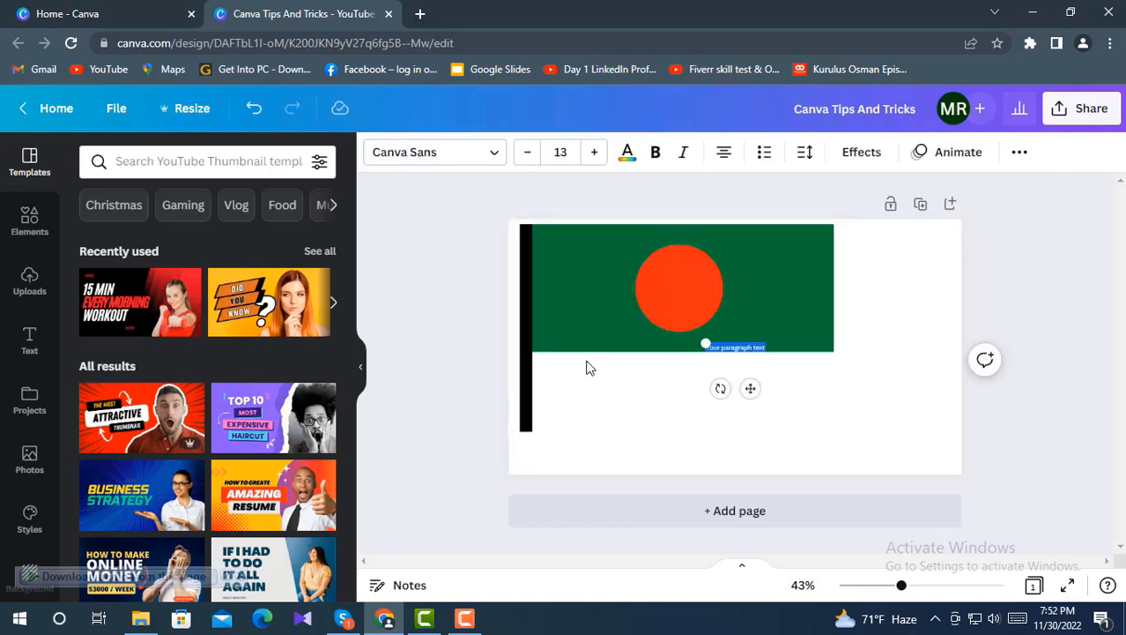
pyautogui.click(745, 359)
pyautogui.moveTo(736, 352); pyautogui.dragTo(698, 373)
pyautogui.press('BackSpace')
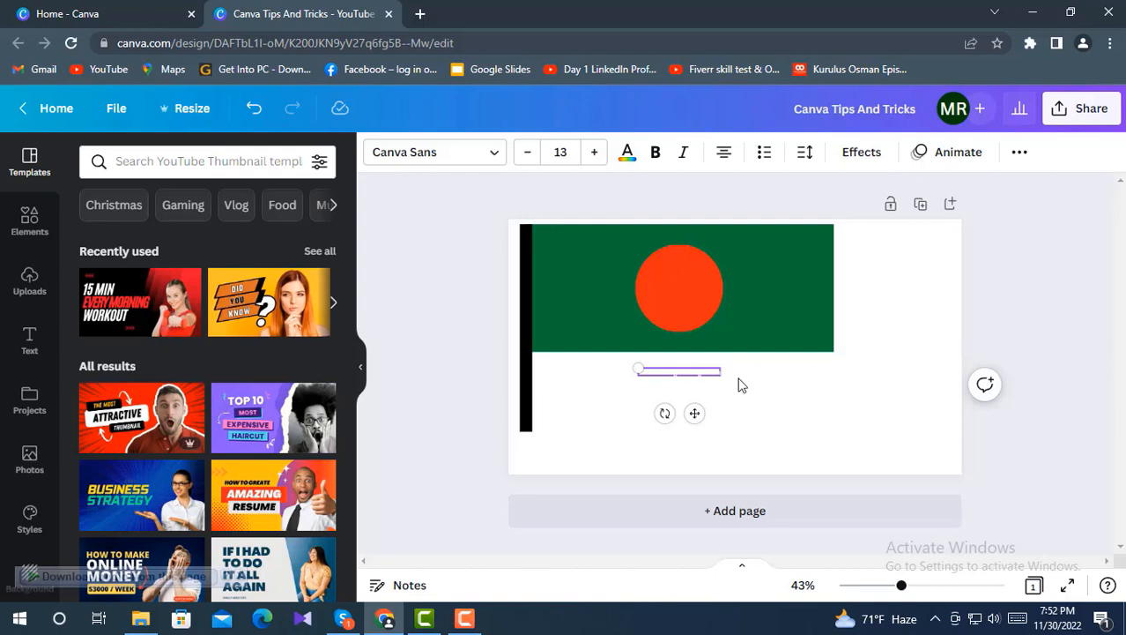
# Step: Colour the "National Flag of Bangladesh" text black and raise its font size to 34
pyautogui.click(628, 152)
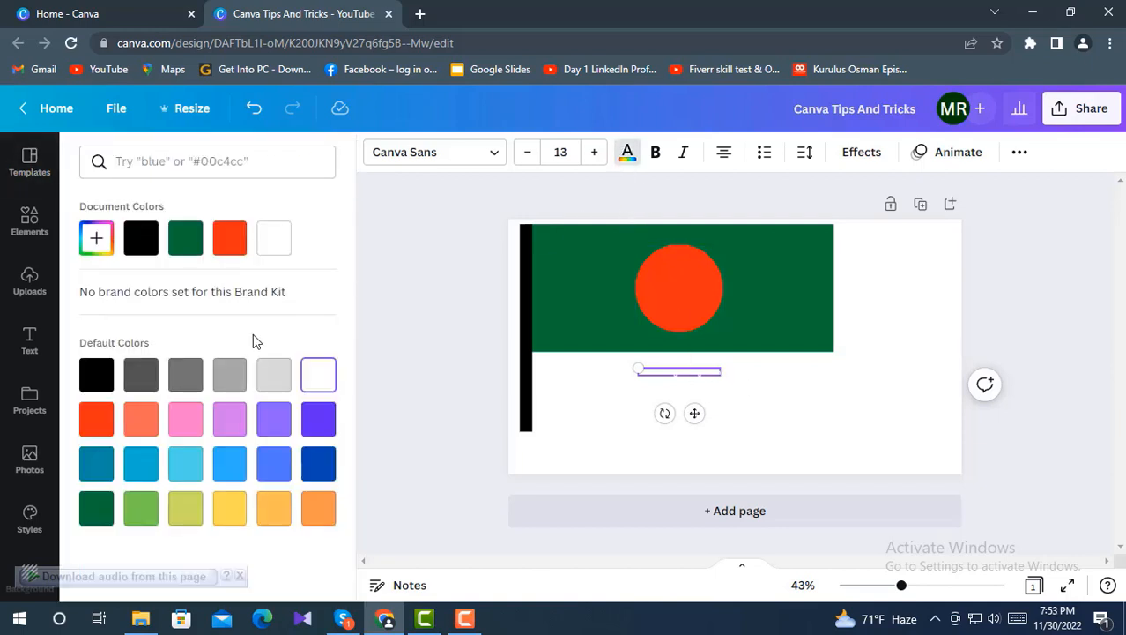
pyautogui.click(97, 377)
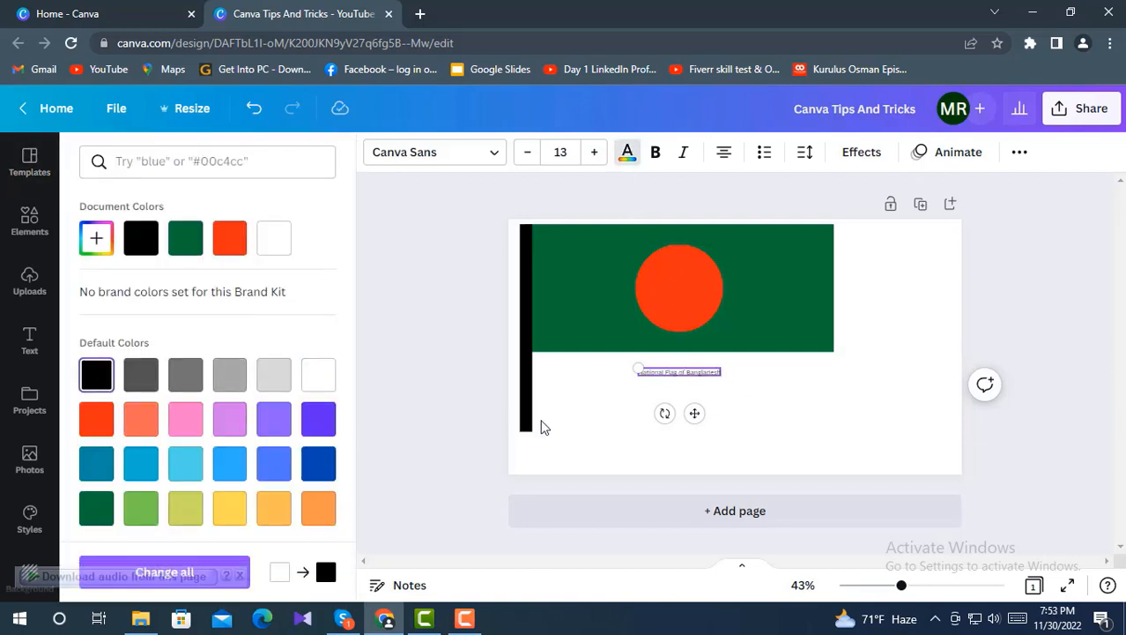
pyautogui.click(594, 152)
pyautogui.click(594, 152)
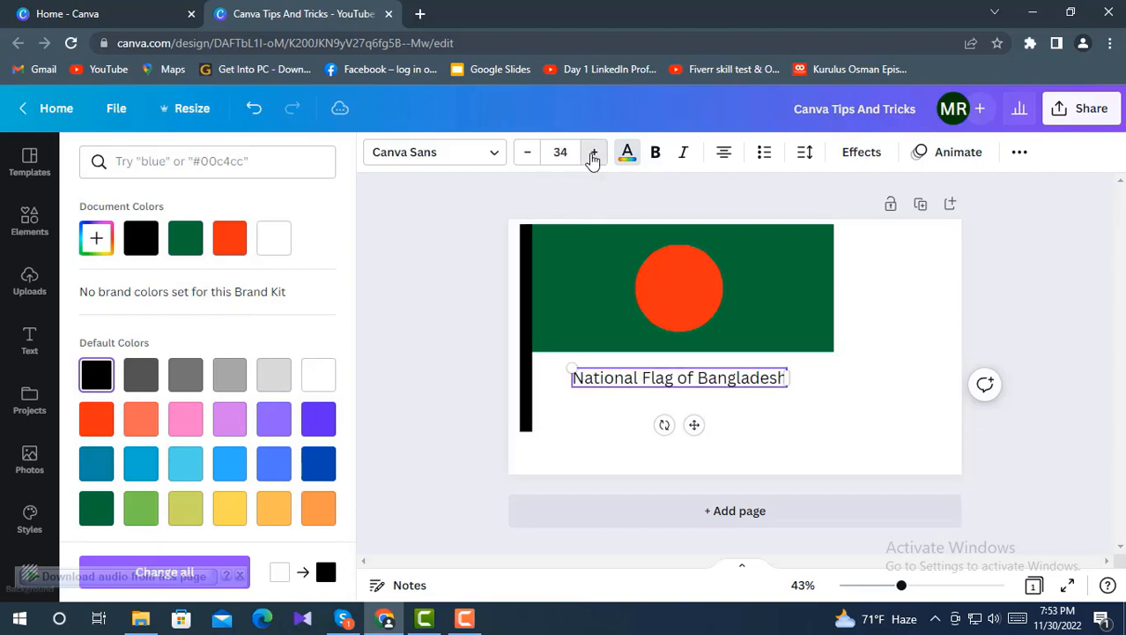
# Step: Raise the flag caption's font size to 35 and move it up closer beneath the green rectangle
pyautogui.click(594, 151)
pyautogui.click(633, 415)
pyautogui.click(793, 420)
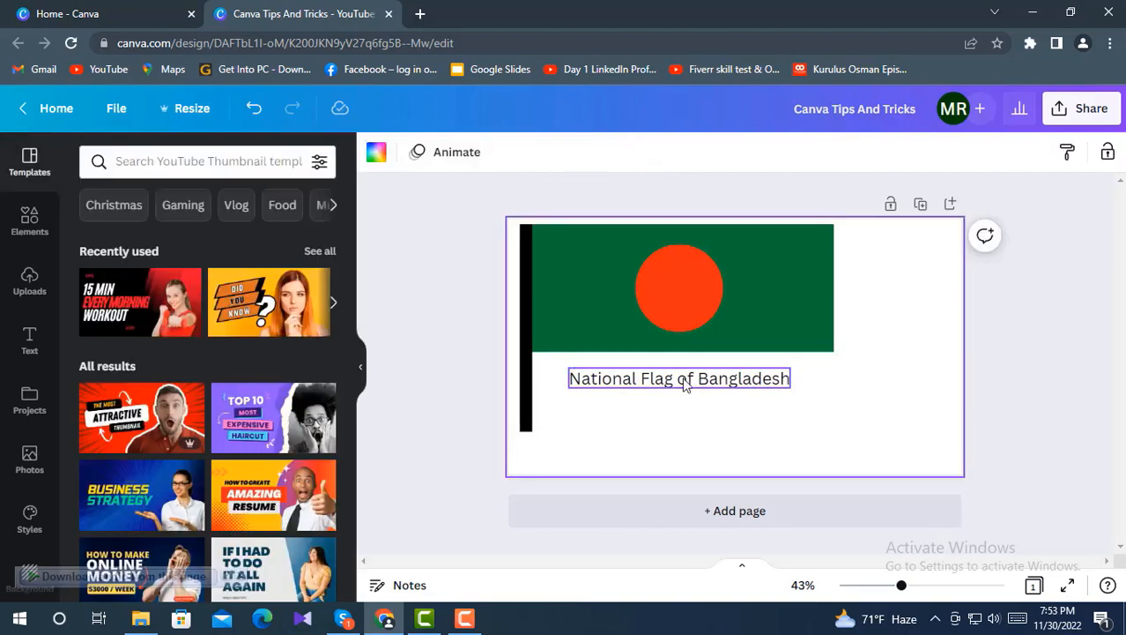
pyautogui.moveTo(685, 375)
pyautogui.mouseDown()
pyautogui.moveTo(694, 354)
pyautogui.moveTo(697, 363)
pyautogui.mouseUp()
pyautogui.click(830, 406)
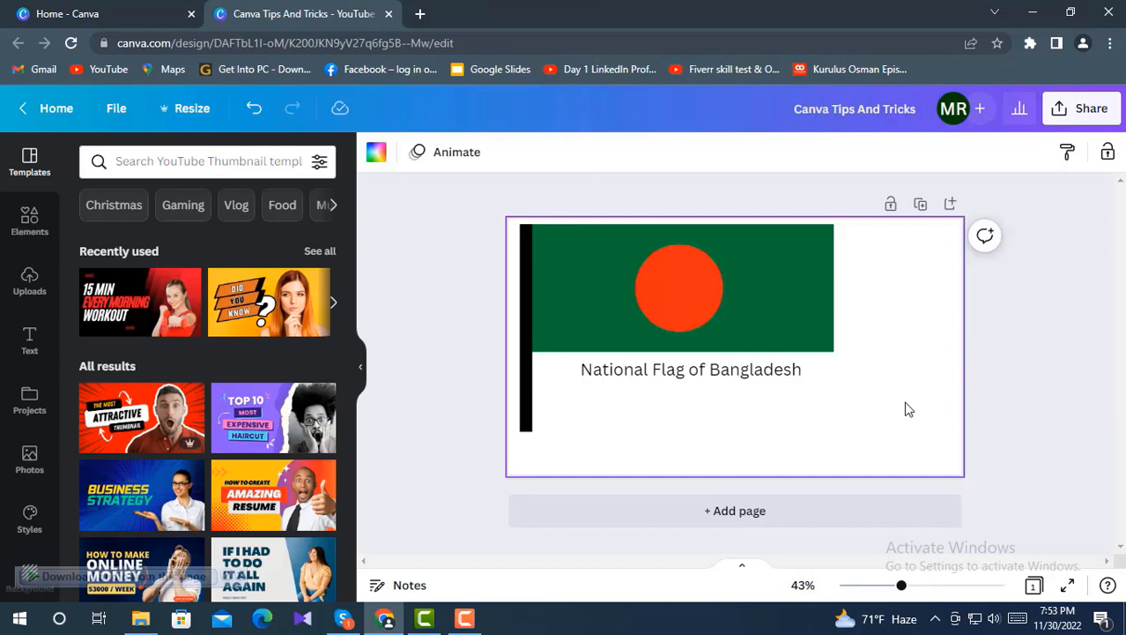
# Step: Select the rectangle, circle, flagpole line and caption together and group them
pyautogui.click(776, 376)
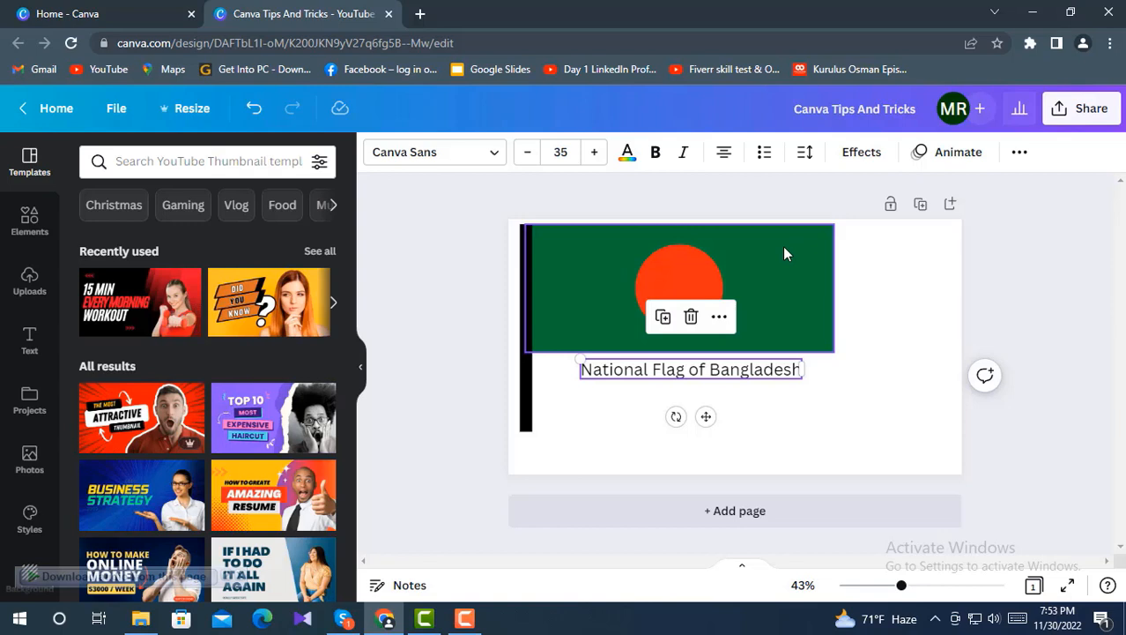
pyautogui.moveTo(896, 412); pyautogui.dragTo(495, 201)
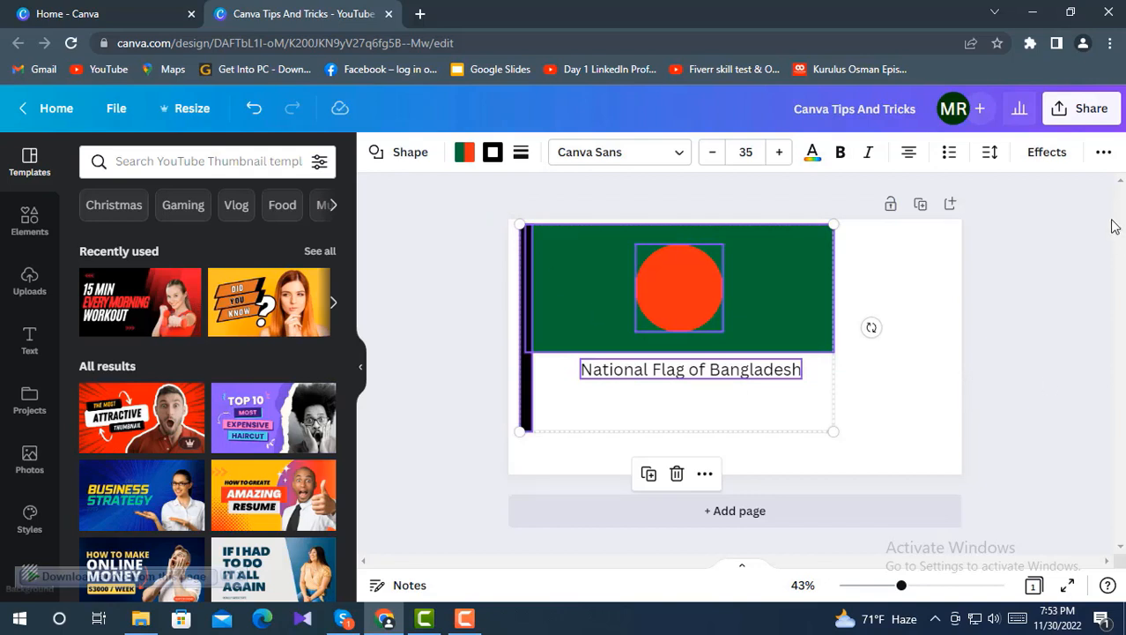
pyautogui.click(1106, 153)
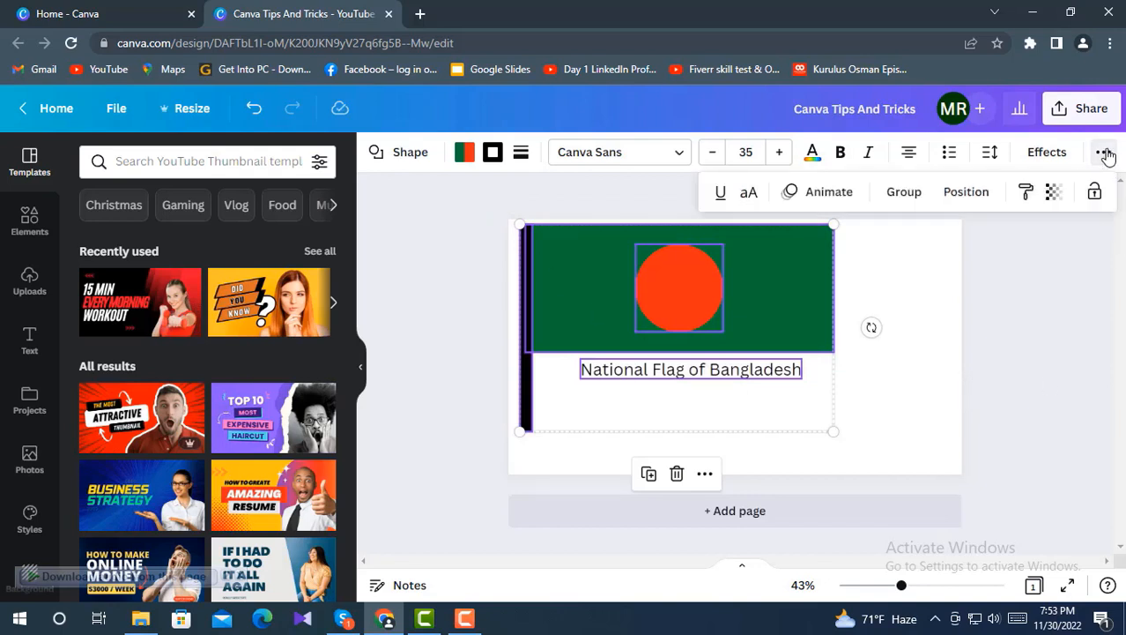
pyautogui.click(904, 192)
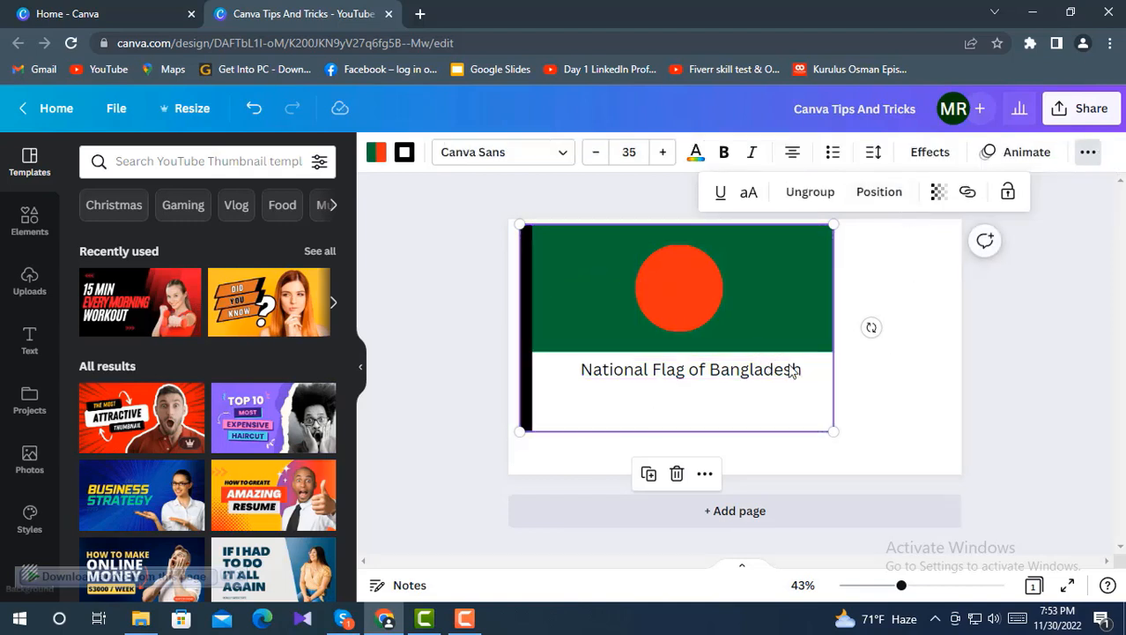
pyautogui.click(873, 388)
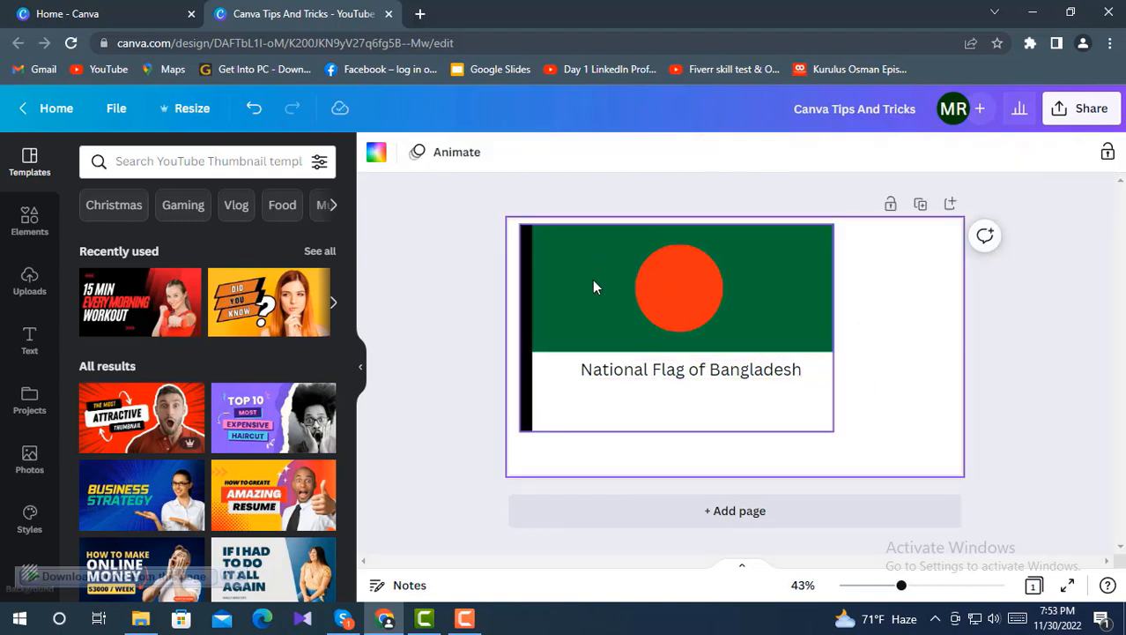
# Step: Move the grouped flag slightly down and to the right on the page
pyautogui.moveTo(593, 284)
pyautogui.mouseDown()
pyautogui.moveTo(608, 287)
pyautogui.moveTo(606, 300)
pyautogui.moveTo(585, 288)
pyautogui.mouseUp()
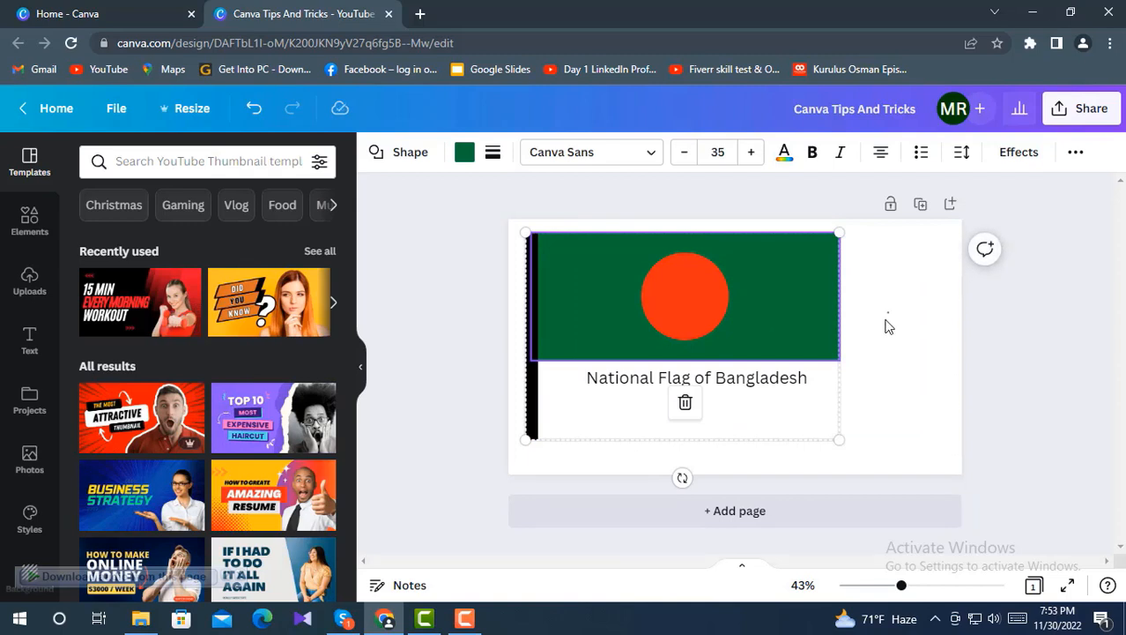
pyautogui.click(709, 404)
pyautogui.click(892, 371)
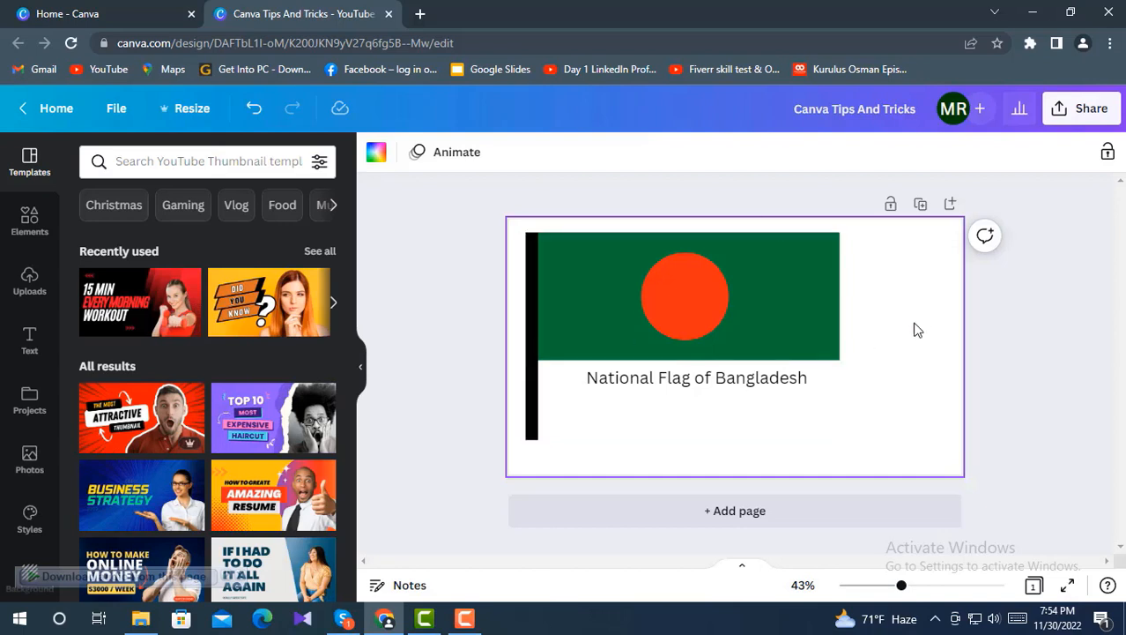
# Step: Ungroup the flag and shift the green rectangle, red circle and caption individually away from their grouped arrangement
pyautogui.click(666, 320)
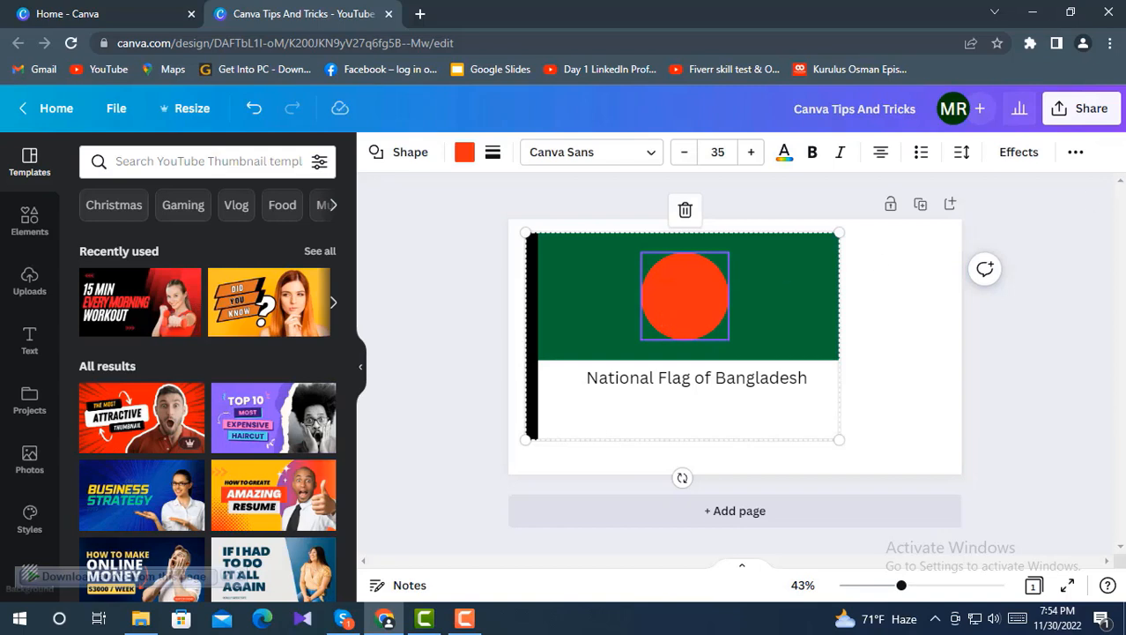
pyautogui.click(1075, 154)
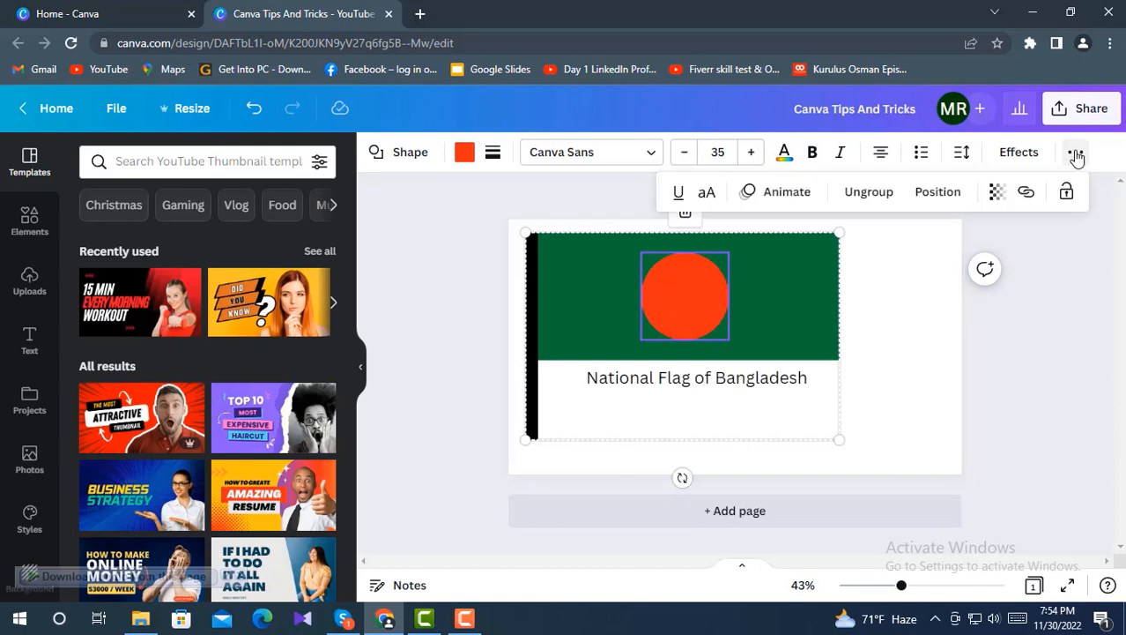
pyautogui.click(868, 193)
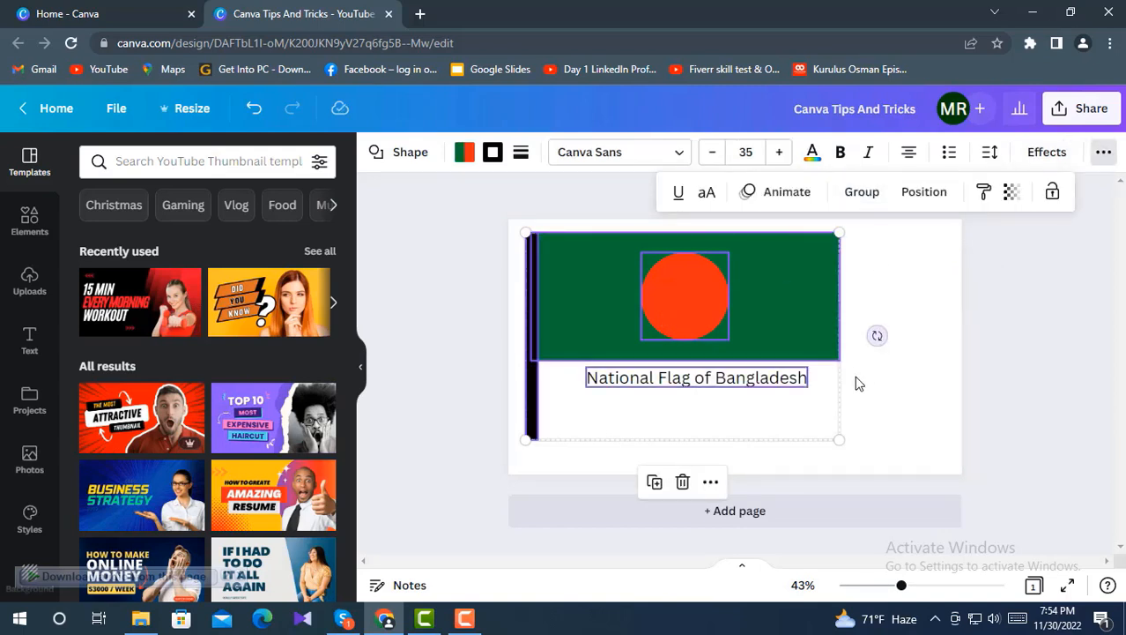
pyautogui.click(694, 398)
pyautogui.click(692, 398)
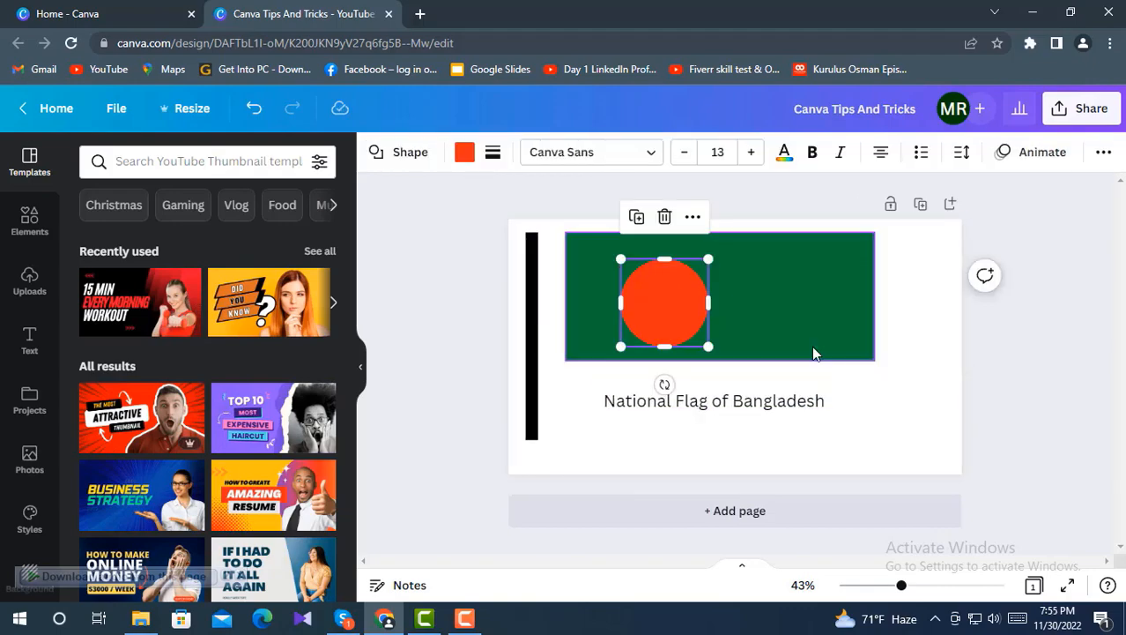